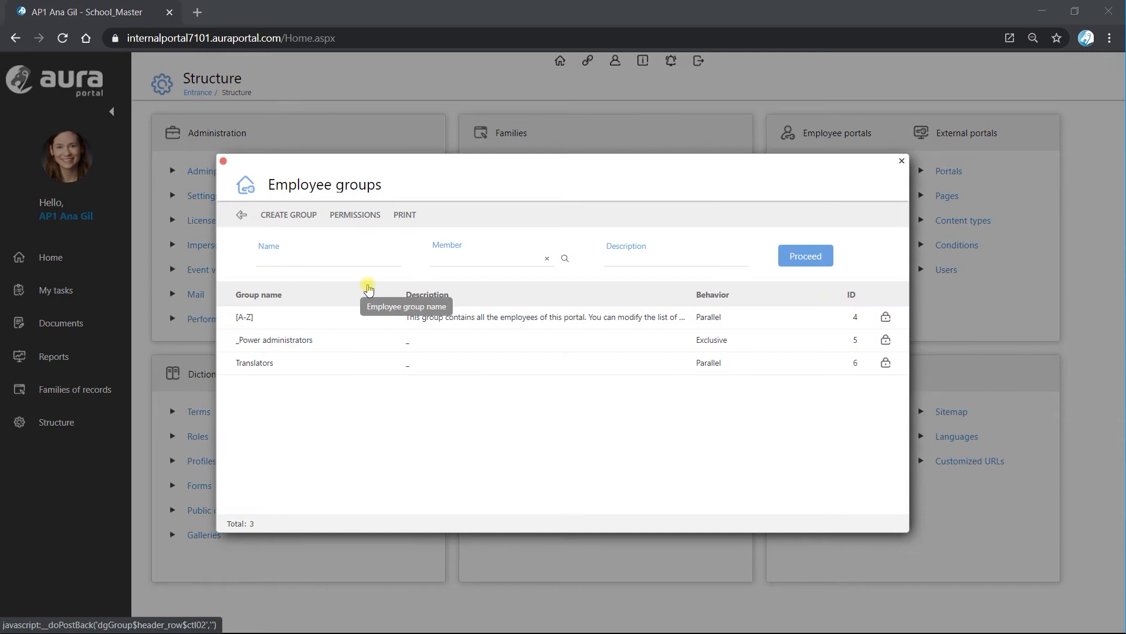
Create an employee group with the job titles 1. Administration, 2.1. Commercial director and 3.1. Technician as members
{"action": "left_click", "coordinate": [288, 220]}
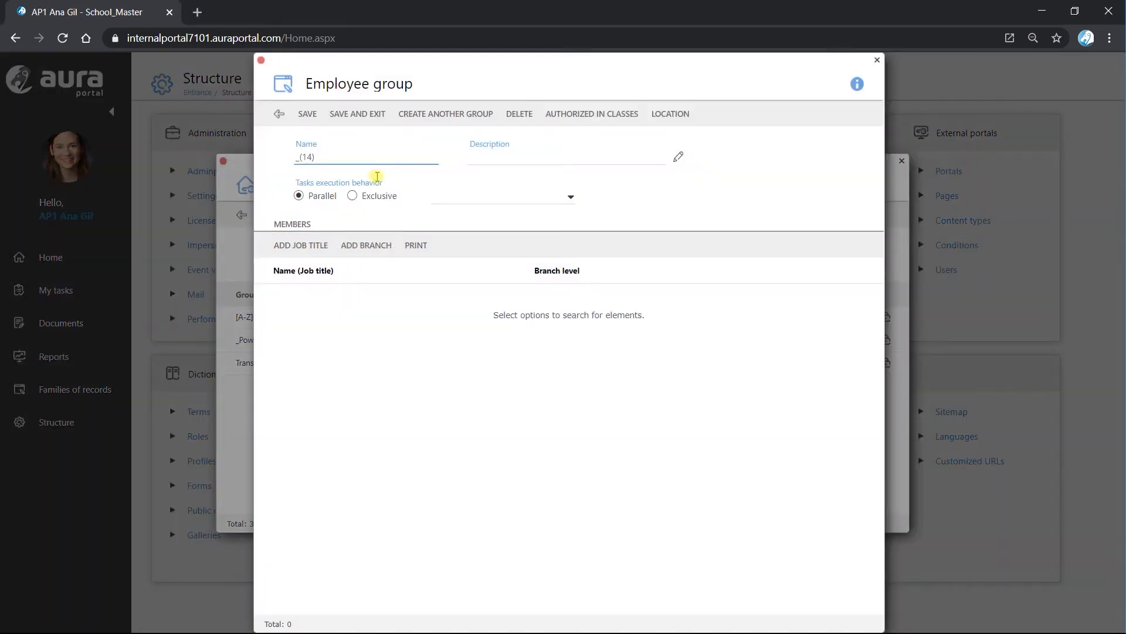
{"action": "left_click", "coordinate": [314, 243]}
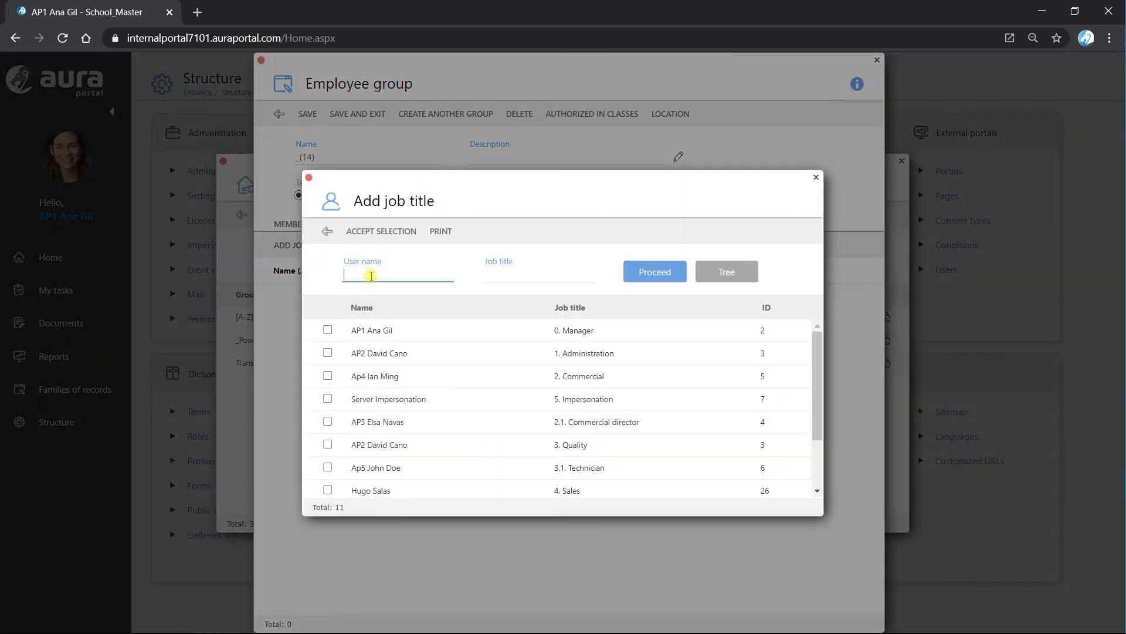
{"action": "left_click", "coordinate": [328, 352]}
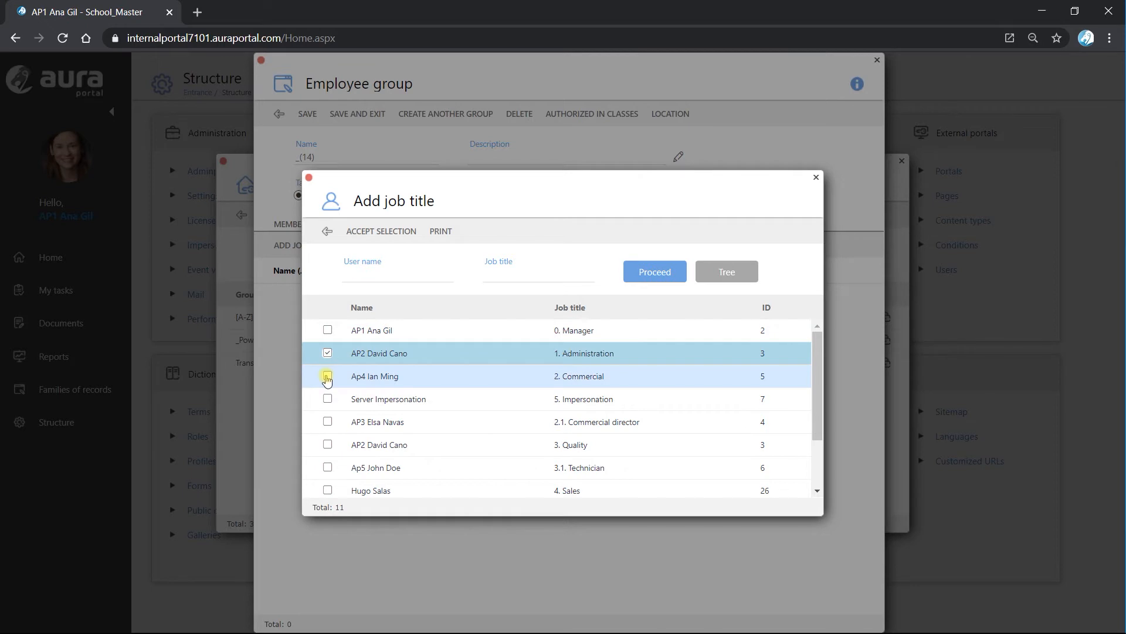
{"action": "left_click", "coordinate": [328, 423]}
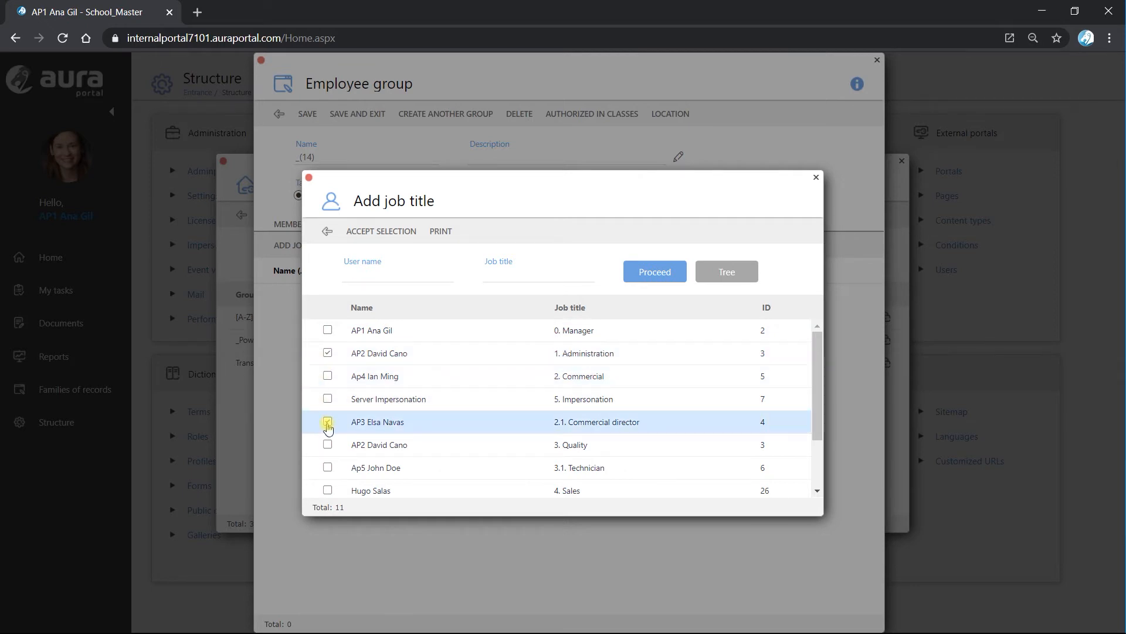
{"action": "left_click", "coordinate": [328, 467]}
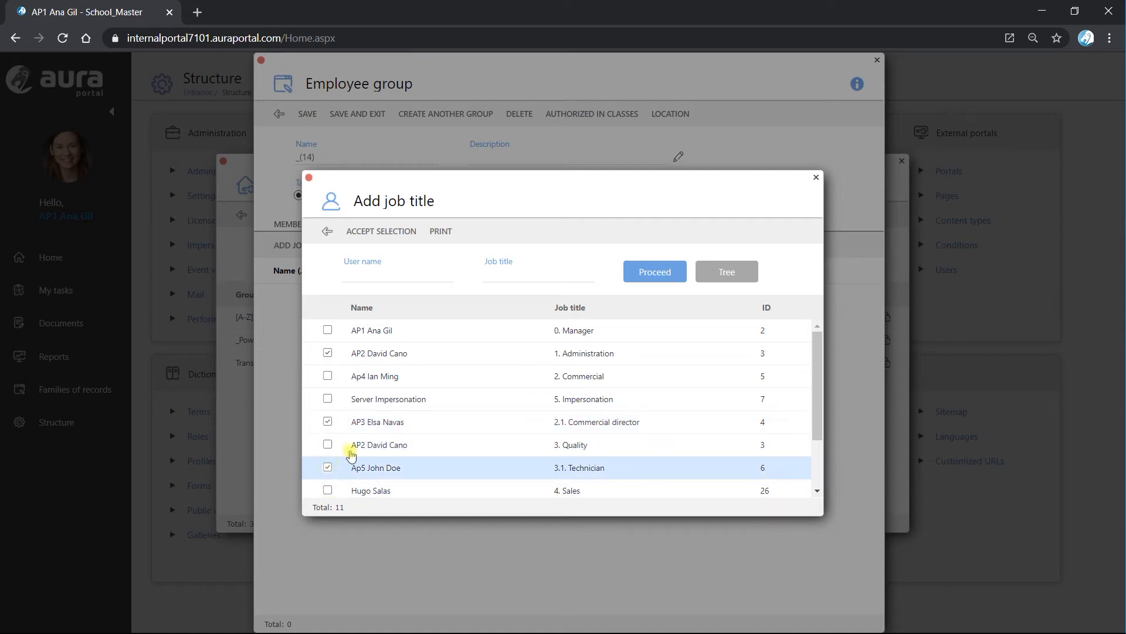
{"action": "left_click", "coordinate": [387, 230]}
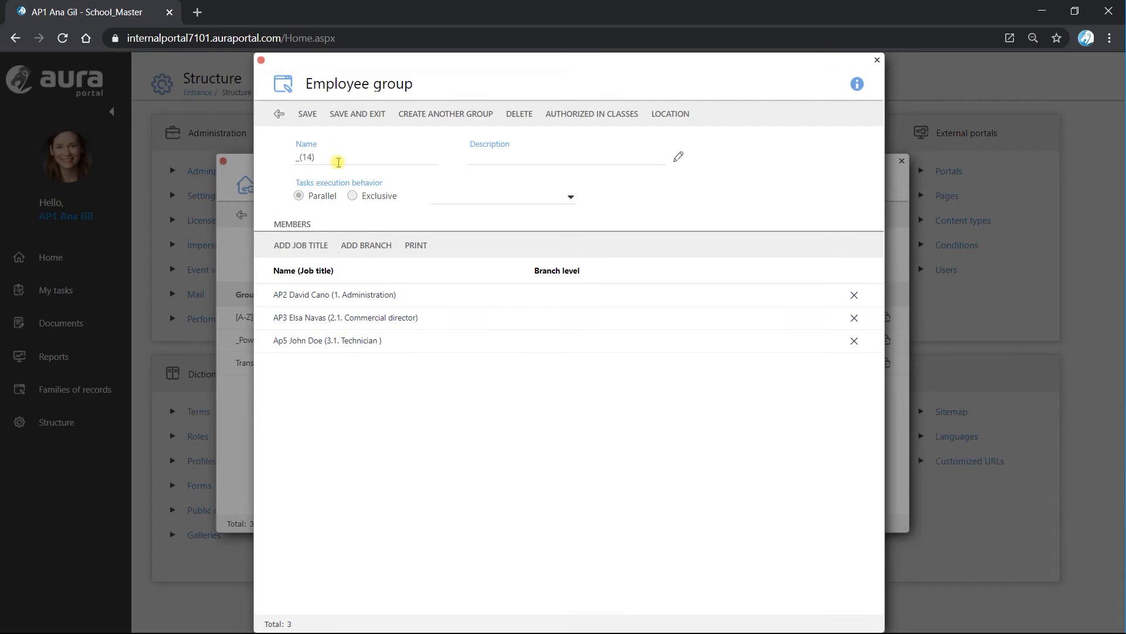
Name the new employee group "Parallel group", then save and exit it
{"action": "left_click", "coordinate": [334, 157]}
{"action": "type", "text": "Parallel group"}
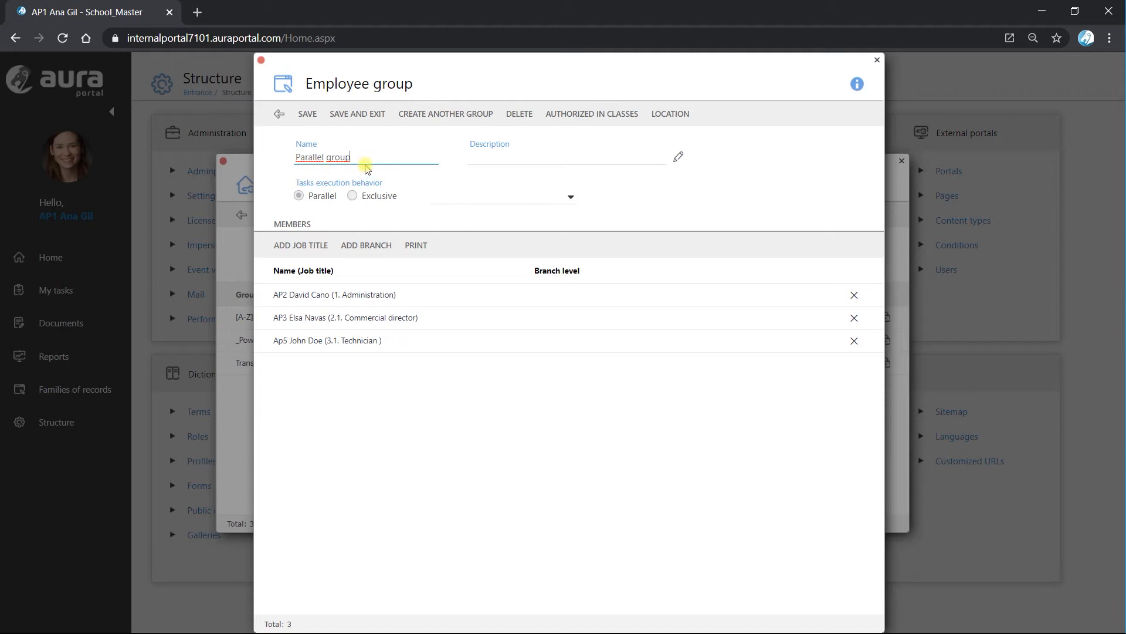
{"action": "left_click", "coordinate": [347, 115]}
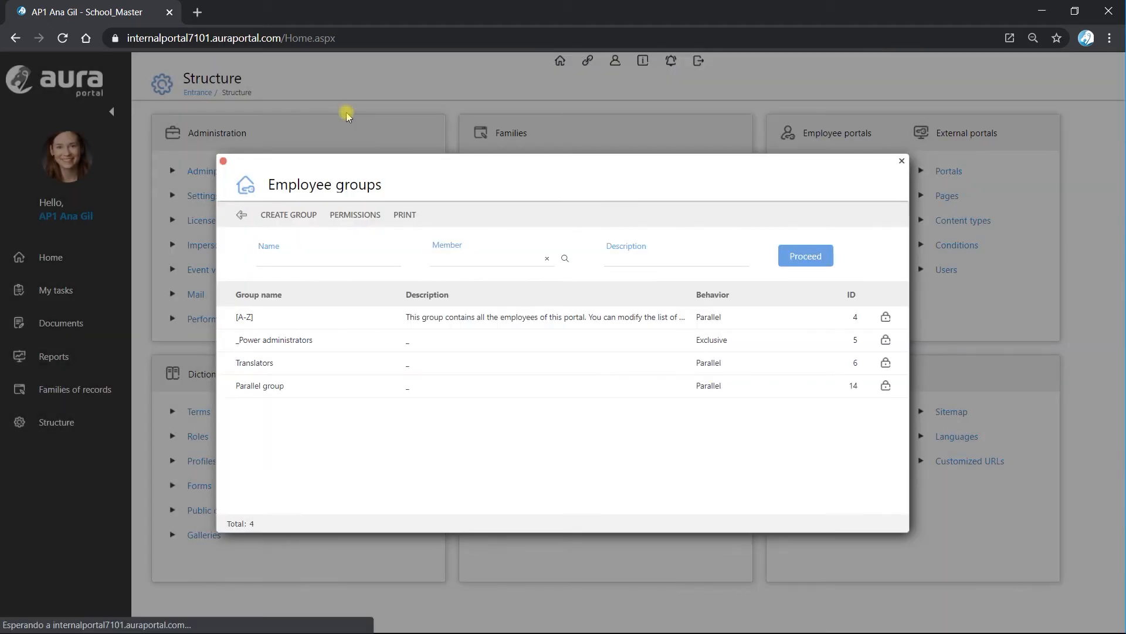
Create an Exclusive, Not delegable employee group with the job titles 0. Manager, 1. Administration and 2.1. Commercial director as members
{"action": "left_click", "coordinate": [289, 216]}
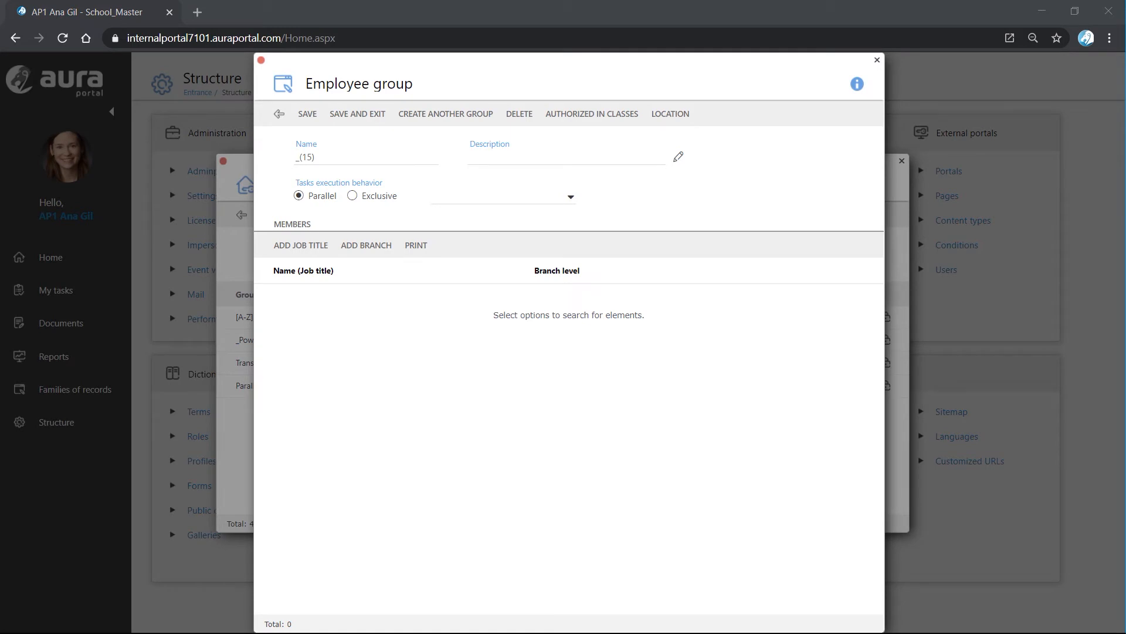
{"action": "left_click", "coordinate": [353, 196]}
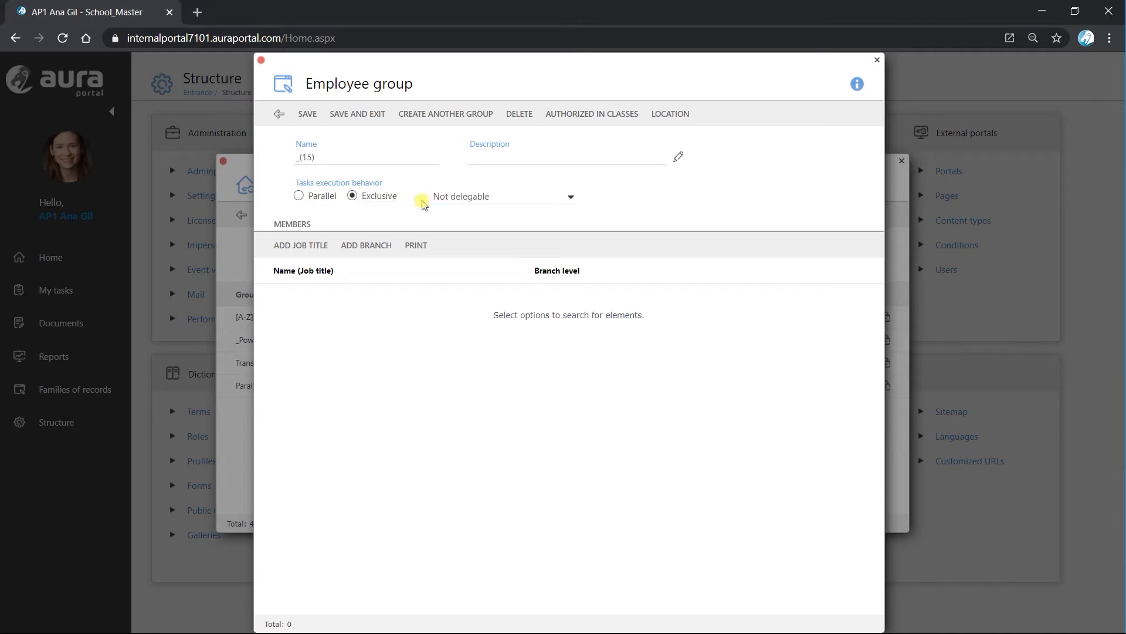
{"action": "left_click", "coordinate": [299, 249]}
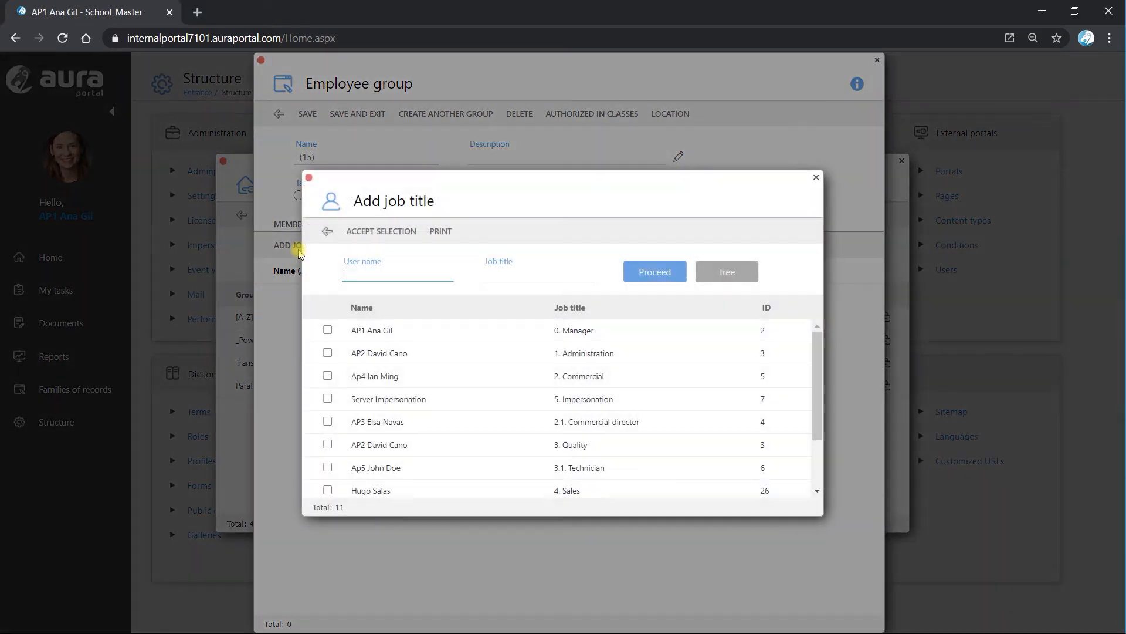
{"action": "left_click", "coordinate": [328, 332]}
{"action": "left_click", "coordinate": [327, 353]}
{"action": "left_click", "coordinate": [328, 421]}
{"action": "left_click", "coordinate": [379, 232]}
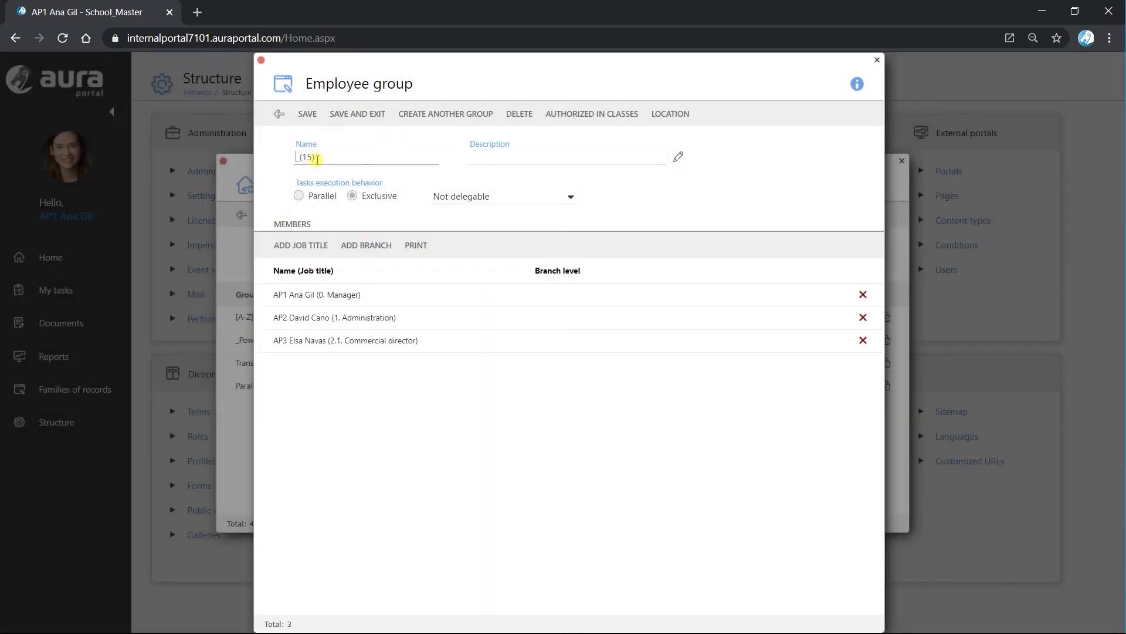
Name the group "Exclusive non delegable demo", then save and exit it
{"action": "left_click", "coordinate": [317, 159]}
{"action": "type", "text": "Exclusive non delegable demo"}
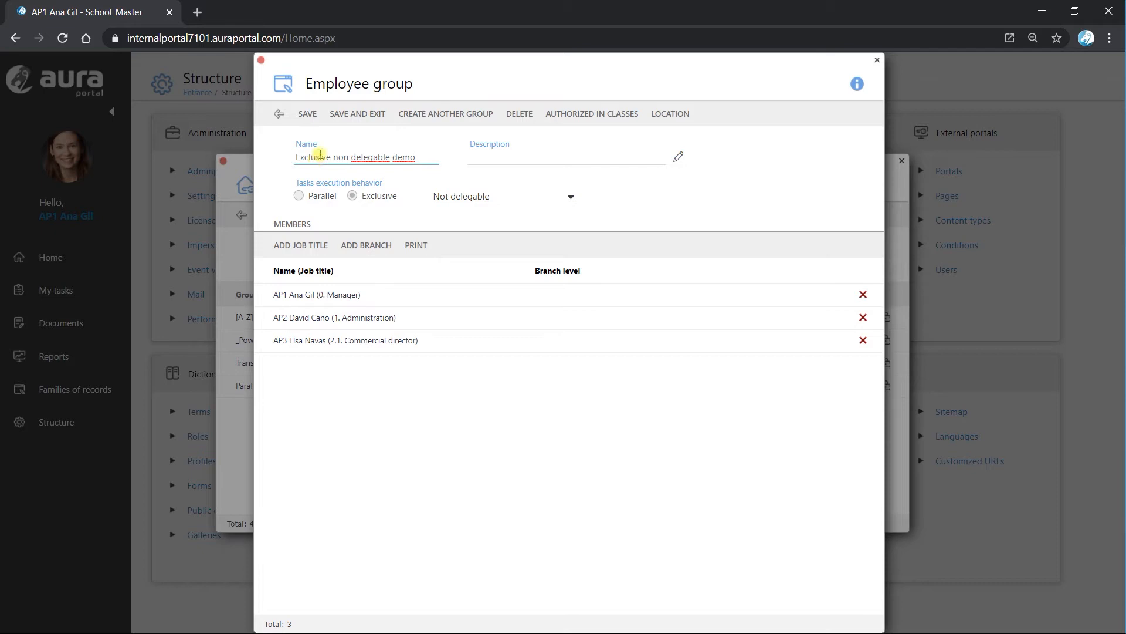
{"action": "left_click", "coordinate": [357, 115]}
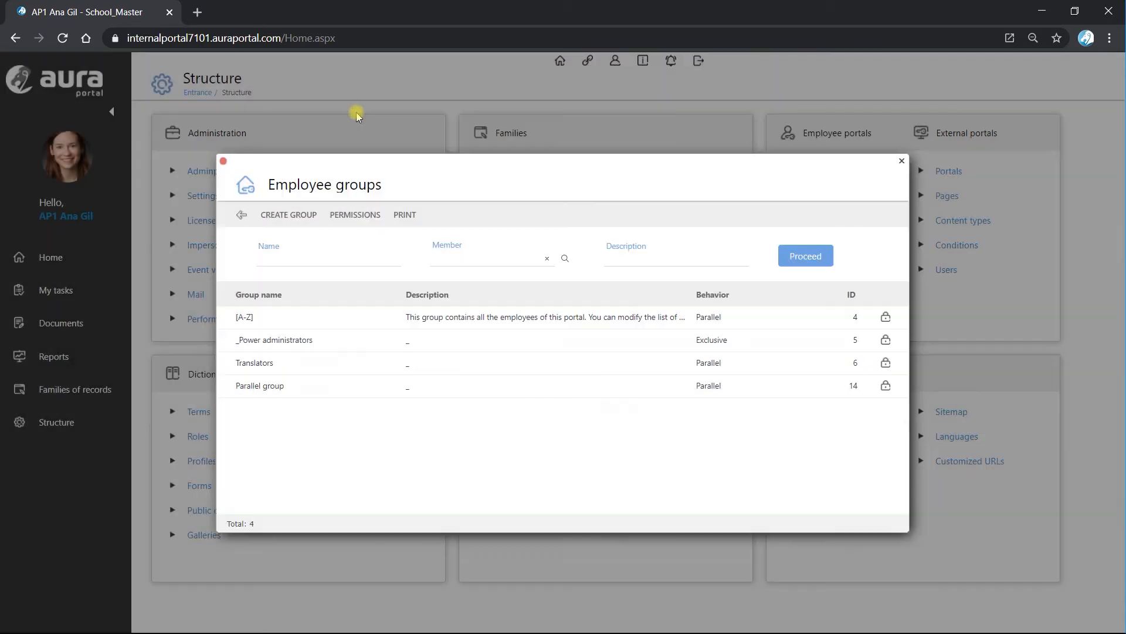
Create another employee group with Exclusive task execution behavior and ordinal delegation
{"action": "left_click", "coordinate": [287, 223]}
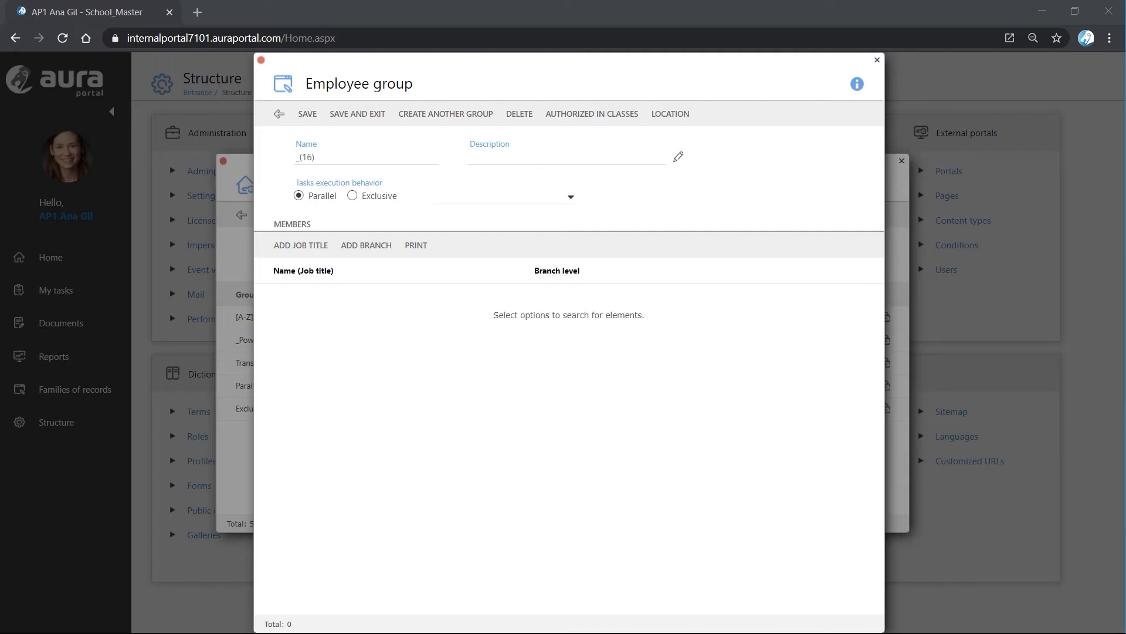
{"action": "left_click", "coordinate": [354, 196]}
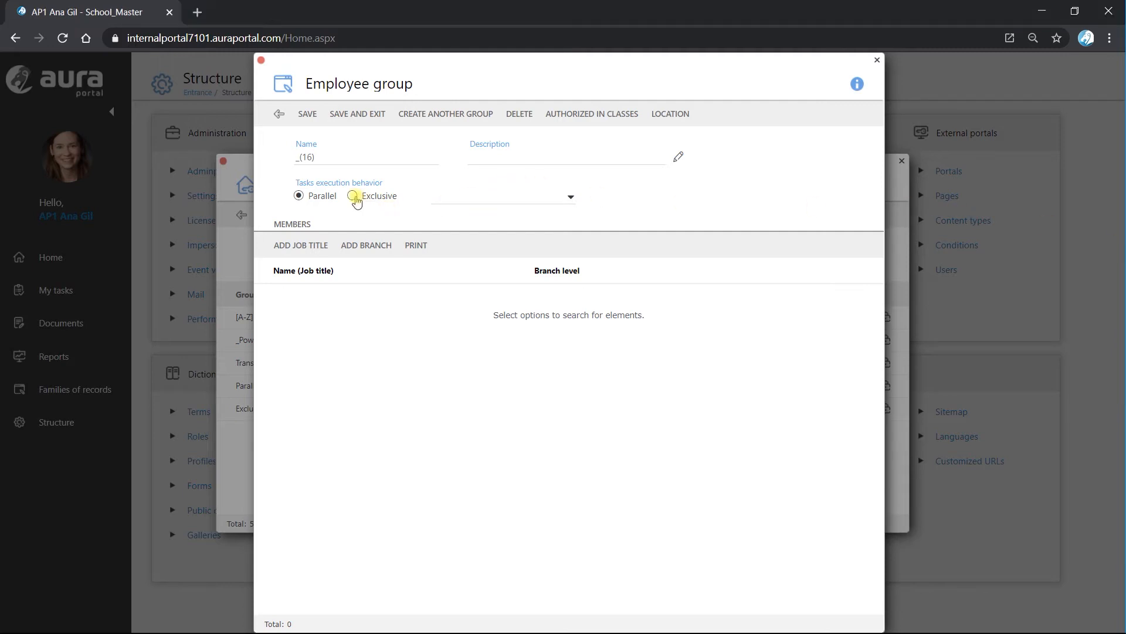
{"action": "left_click", "coordinate": [567, 197]}
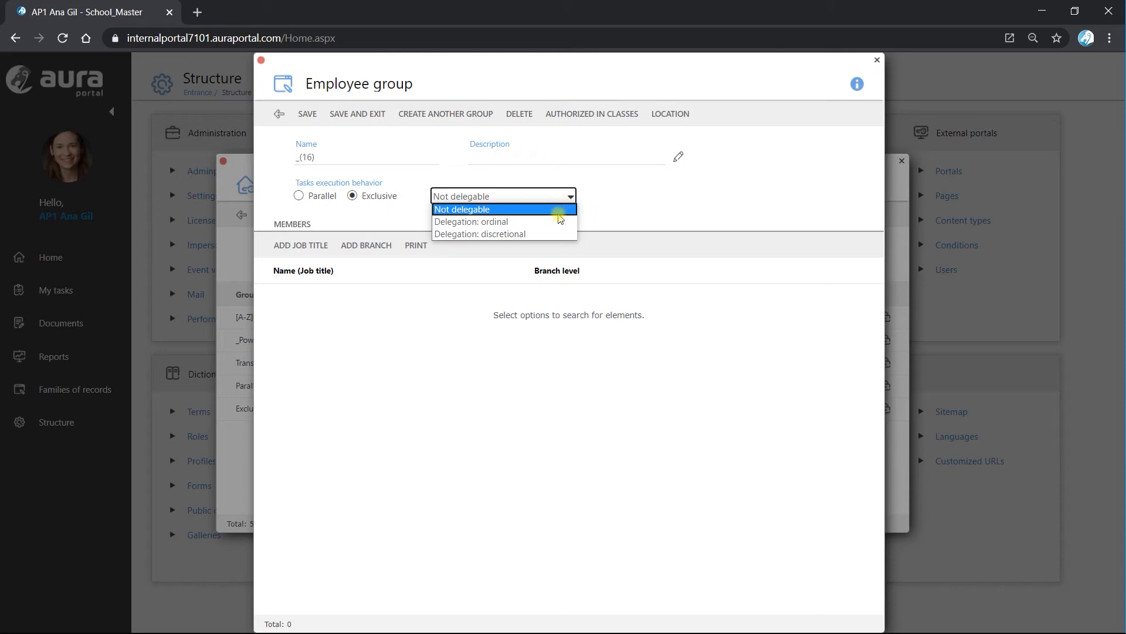
{"action": "left_click", "coordinate": [556, 222]}
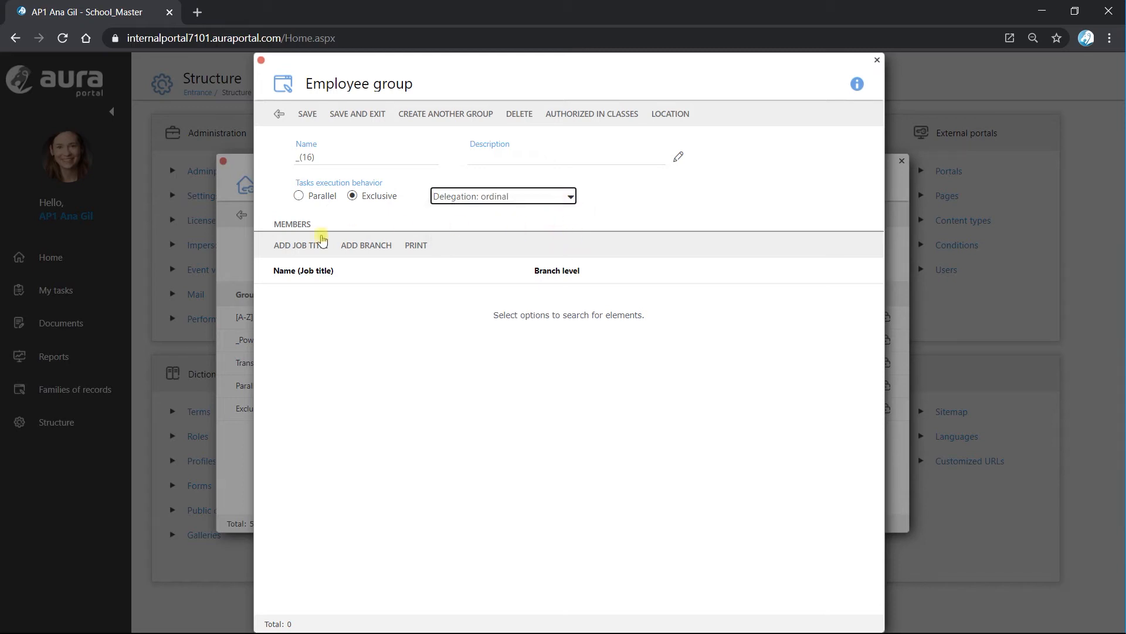
Add the job titles 2.1. Commercial director and 3.1. Technician as members of the ordinal delegation group
{"action": "left_click", "coordinate": [301, 244]}
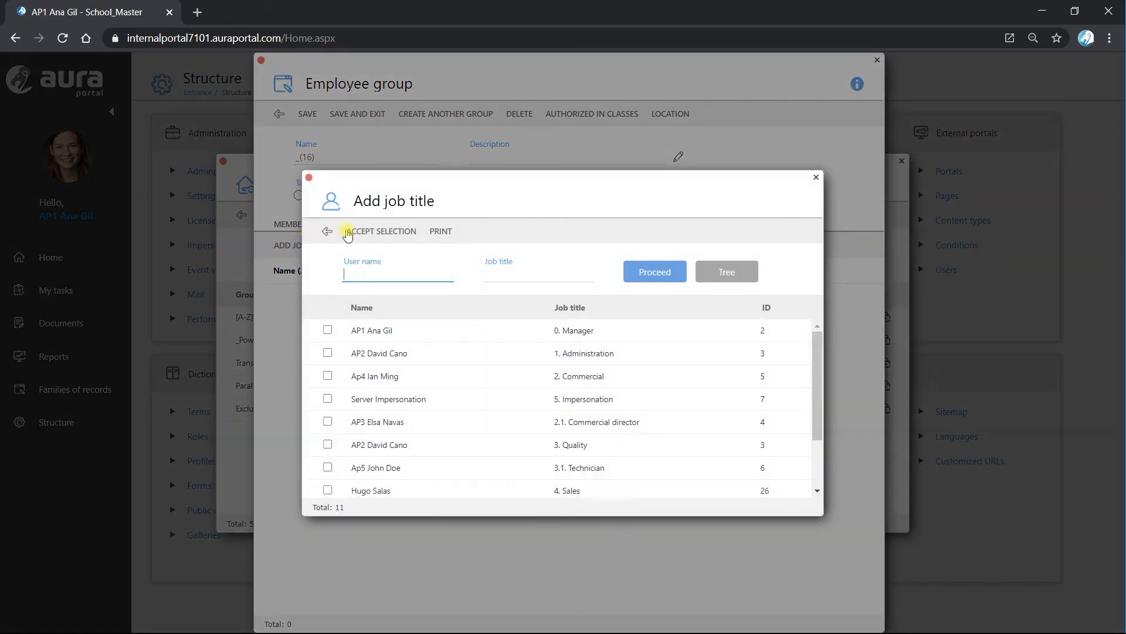
{"action": "left_click", "coordinate": [328, 422]}
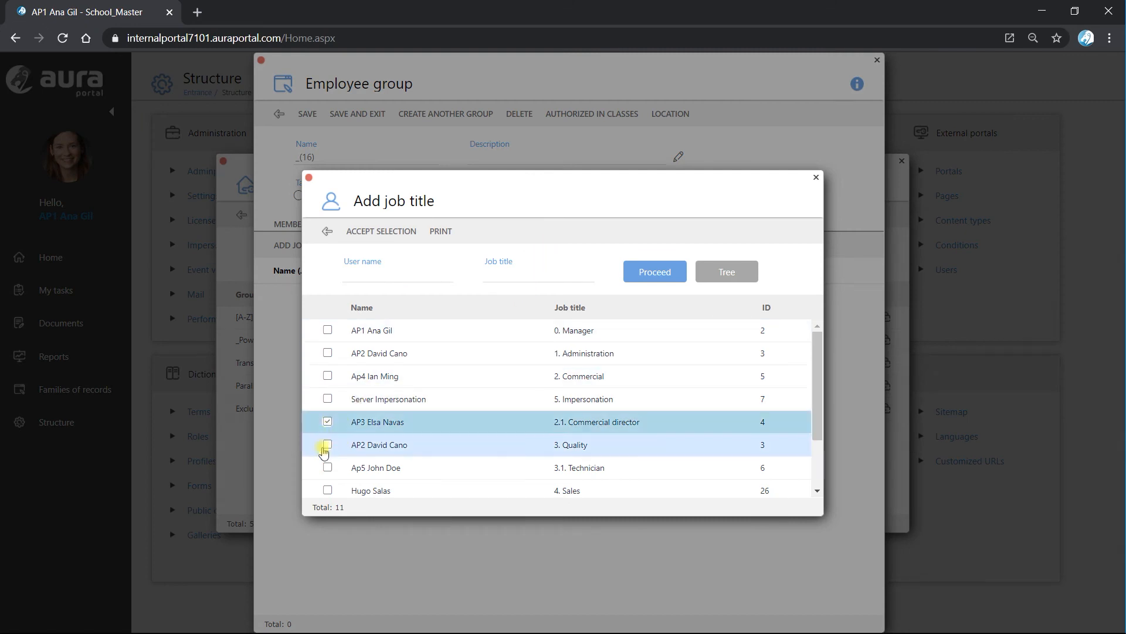
{"action": "left_click", "coordinate": [327, 468]}
{"action": "scroll", "coordinate": [327, 469], "scroll_direction": "down", "scroll_amount": 3}
{"action": "scroll", "coordinate": [331, 411], "scroll_direction": "up", "scroll_amount": 3}
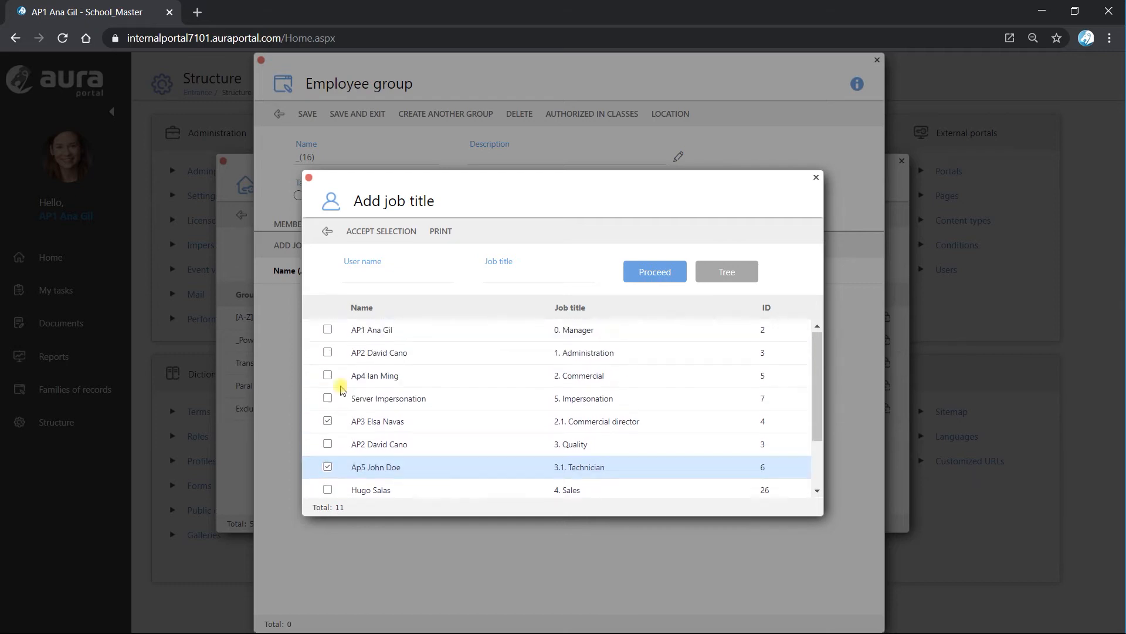
{"action": "left_click", "coordinate": [382, 231]}
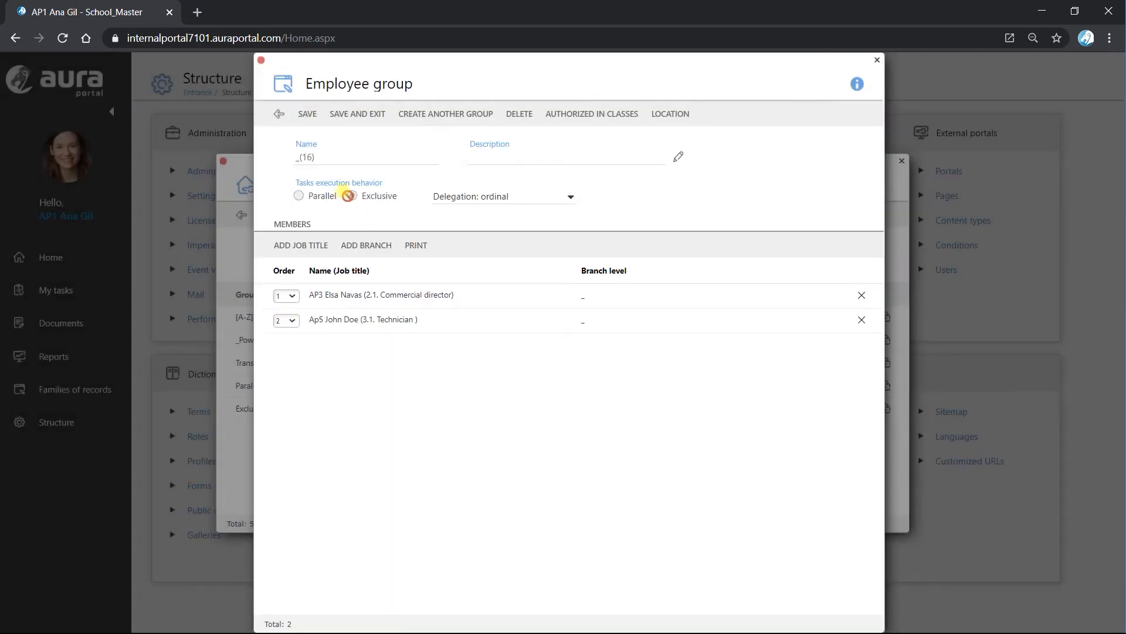
Name the group "Delegable correlative demo", then save and exit it
{"action": "double_click", "coordinate": [289, 159]}
{"action": "type", "text": "Delegable correlative demo"}
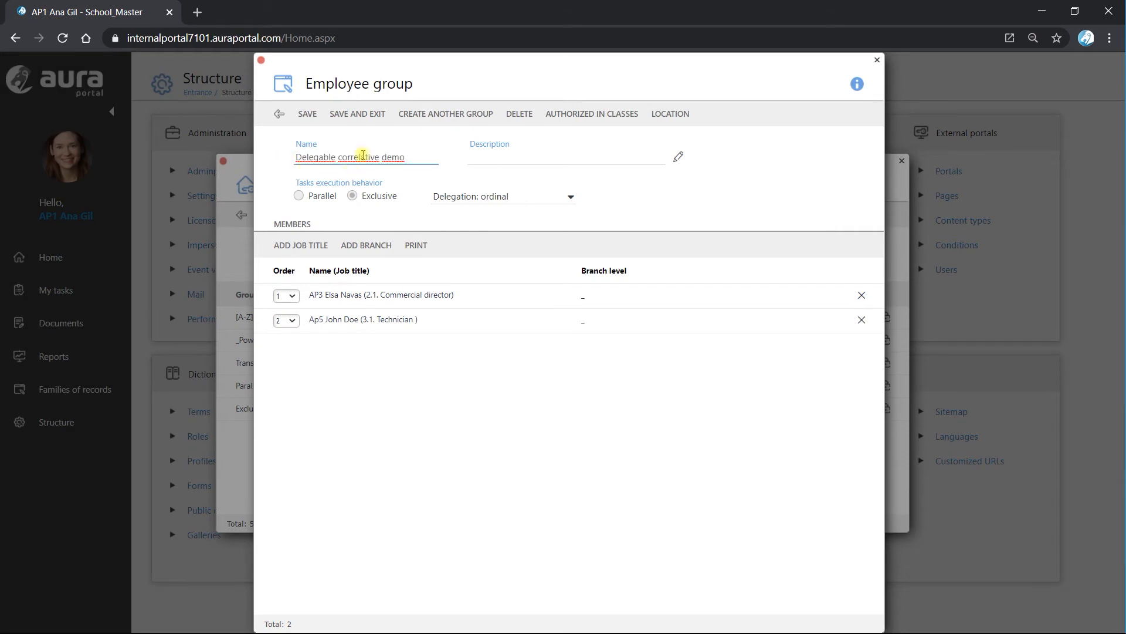
{"action": "left_click", "coordinate": [367, 115]}
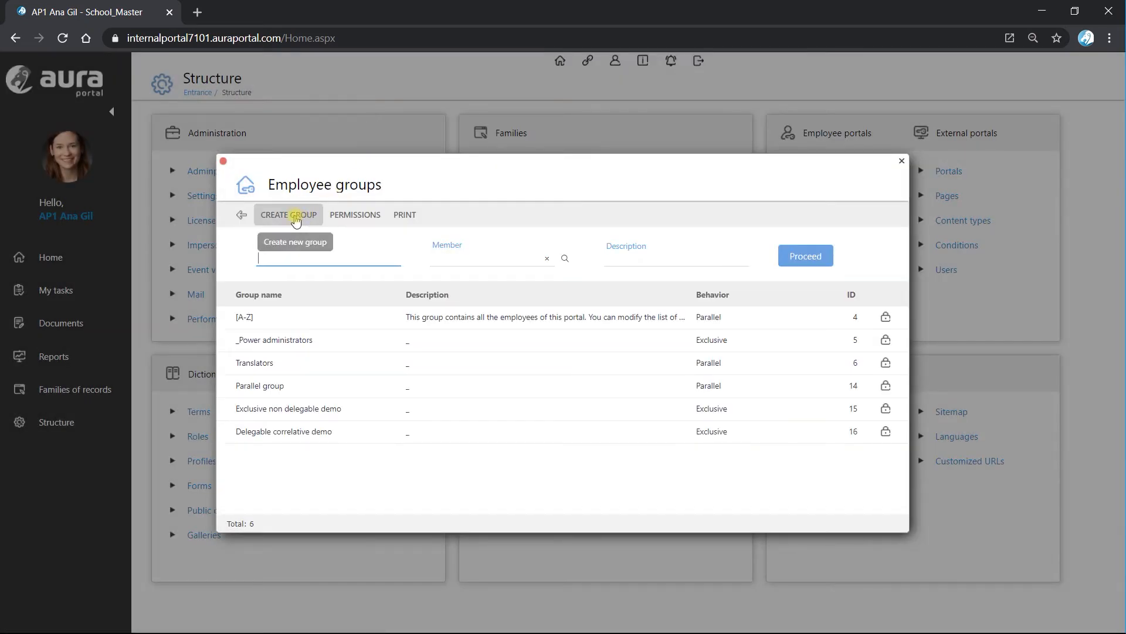
Create a further employee group with Exclusive task execution behavior and discretional delegation
{"action": "left_click", "coordinate": [296, 220]}
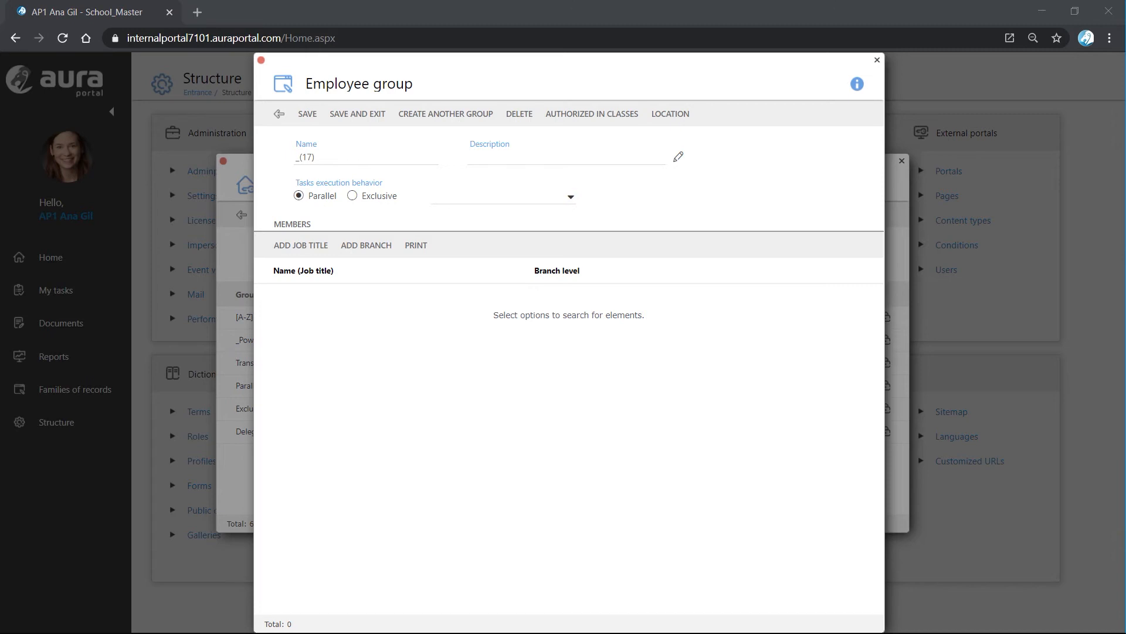
{"action": "left_click", "coordinate": [352, 196]}
{"action": "left_click", "coordinate": [520, 198]}
{"action": "left_click", "coordinate": [521, 235]}
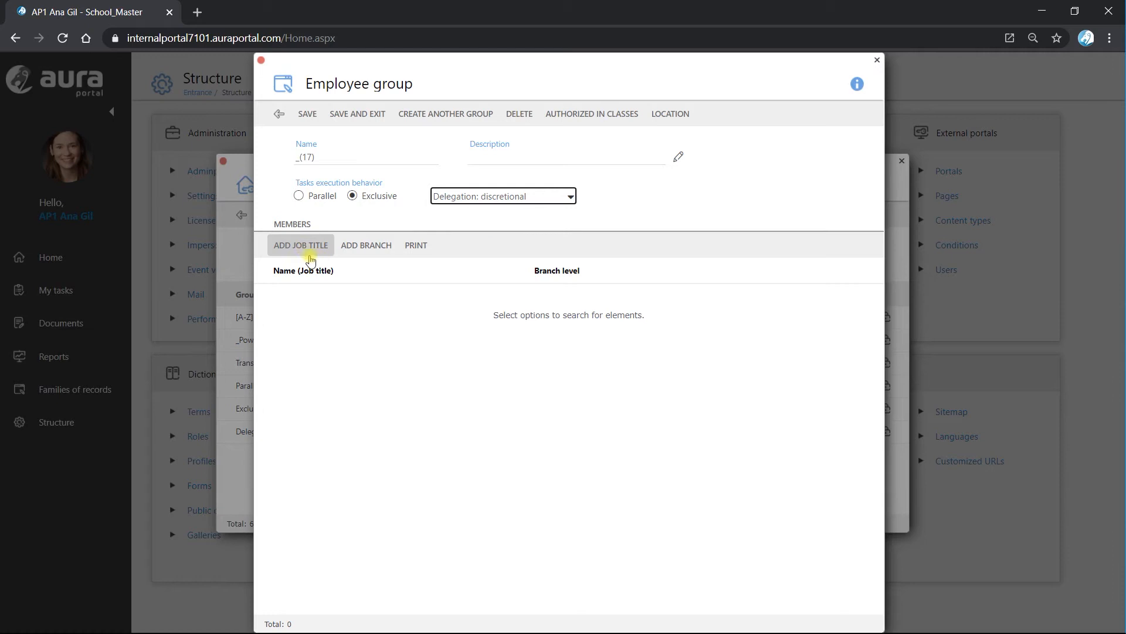
Add the Manager, Administration, 2. Commercial, 2.1. Commercial director and 3.1. Technician job titles as members of the discretional delegation group
{"action": "left_click", "coordinate": [302, 248]}
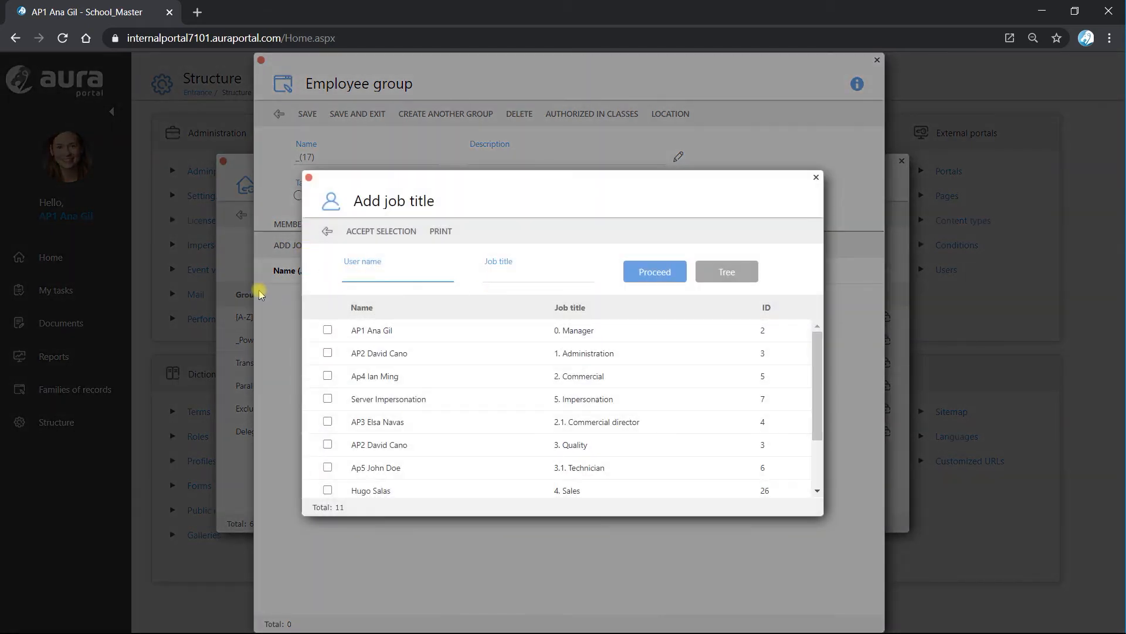
{"action": "left_click", "coordinate": [328, 331]}
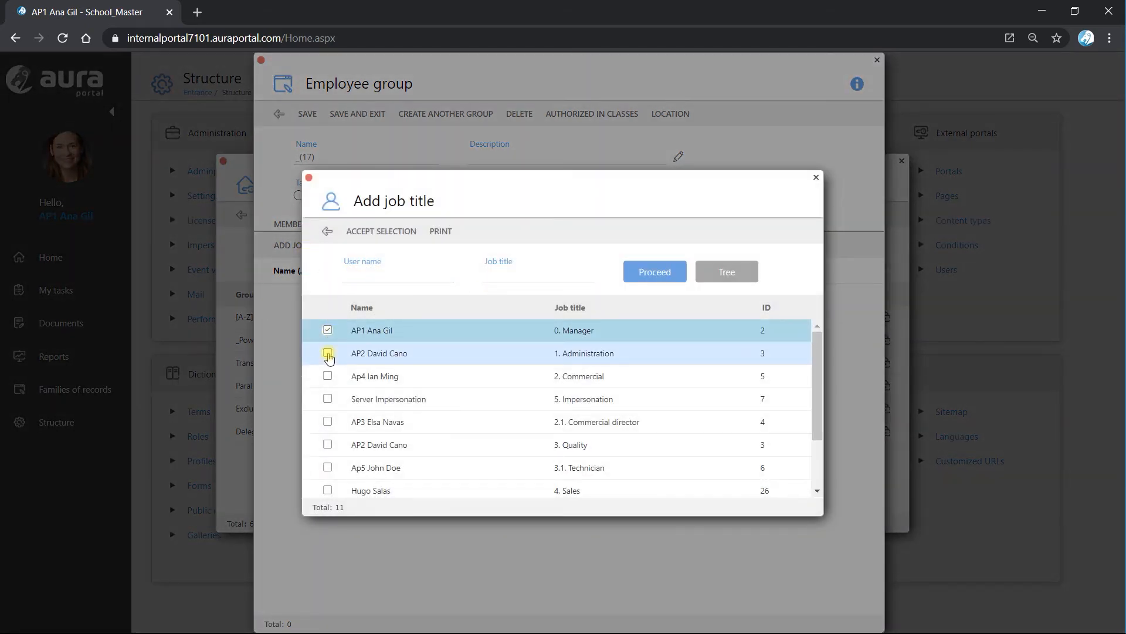
{"action": "left_click", "coordinate": [328, 353]}
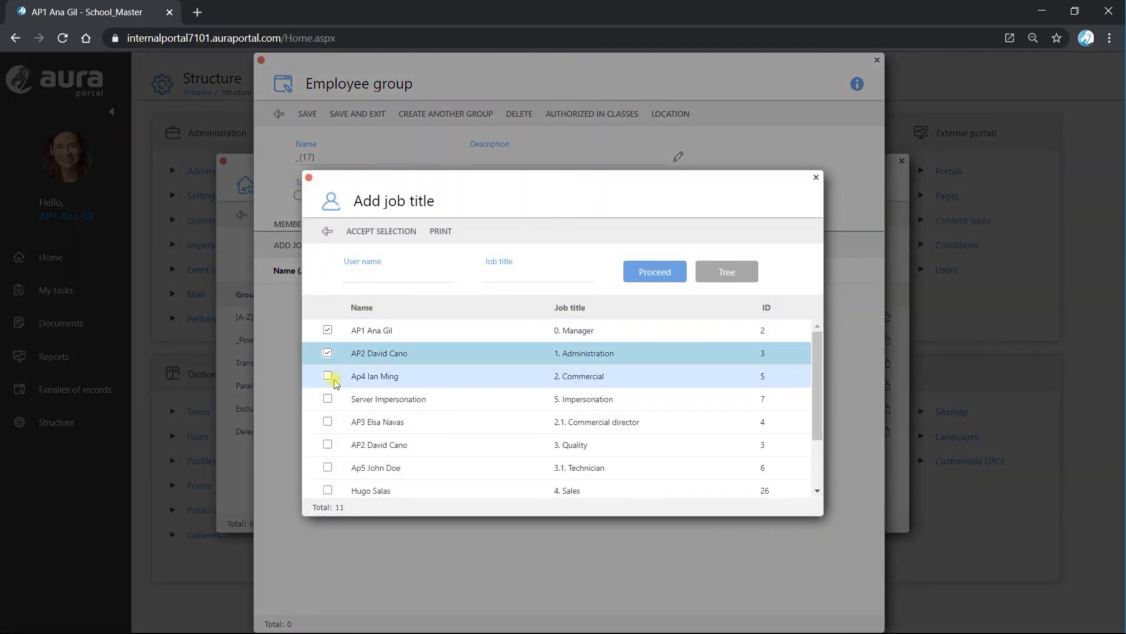
{"action": "left_click", "coordinate": [327, 423]}
{"action": "left_click", "coordinate": [328, 378]}
{"action": "left_click", "coordinate": [328, 468]}
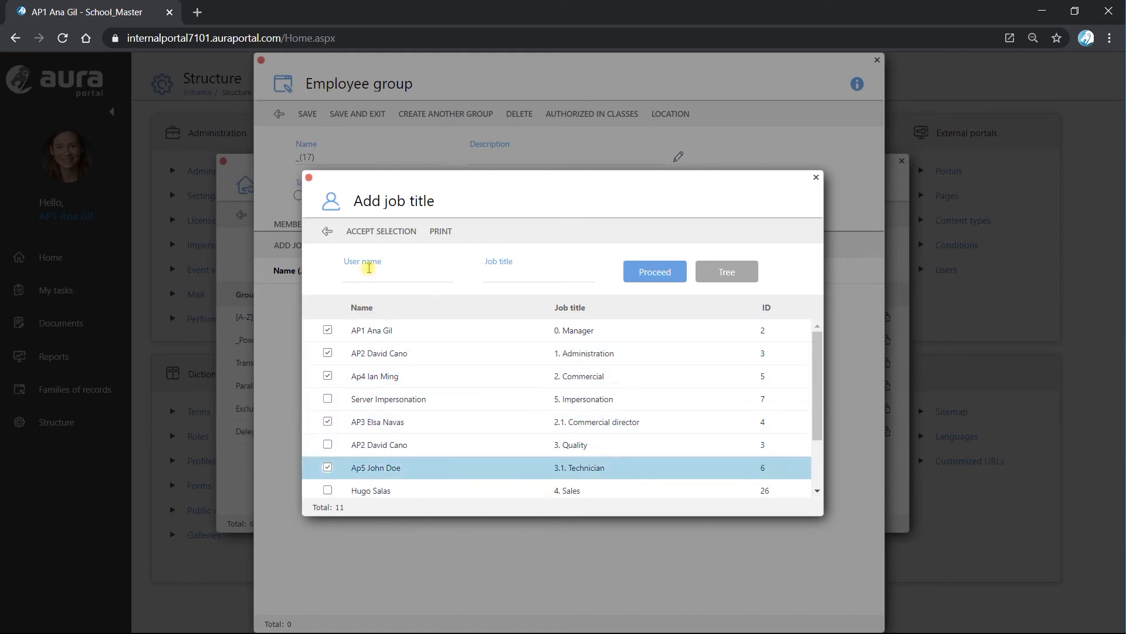
{"action": "left_click", "coordinate": [374, 232]}
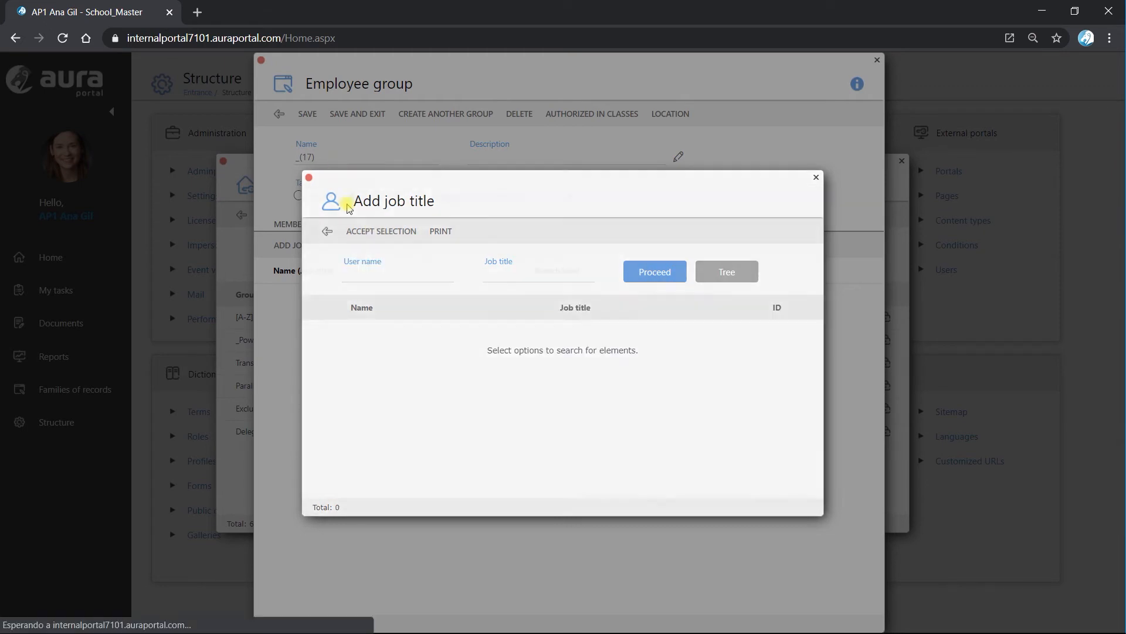
Name the group "Delegable discretional demo", then save and exit it
{"action": "left_click_drag", "start_coordinate": [334, 159], "coordinate": [292, 160]}
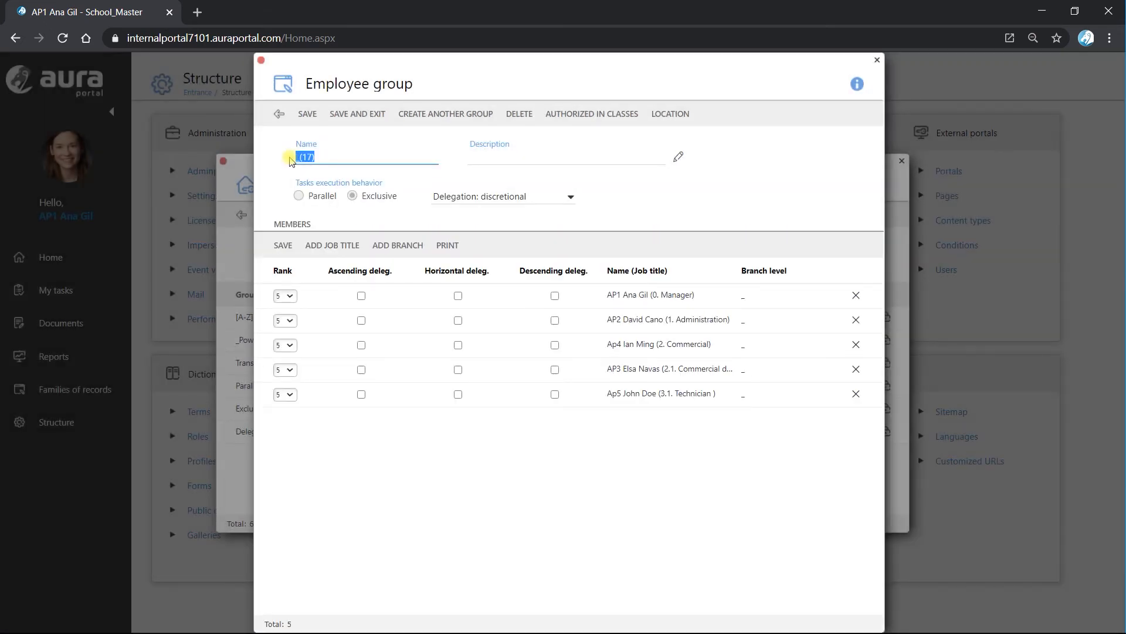
{"action": "type", "text": "Delegable discretional demo"}
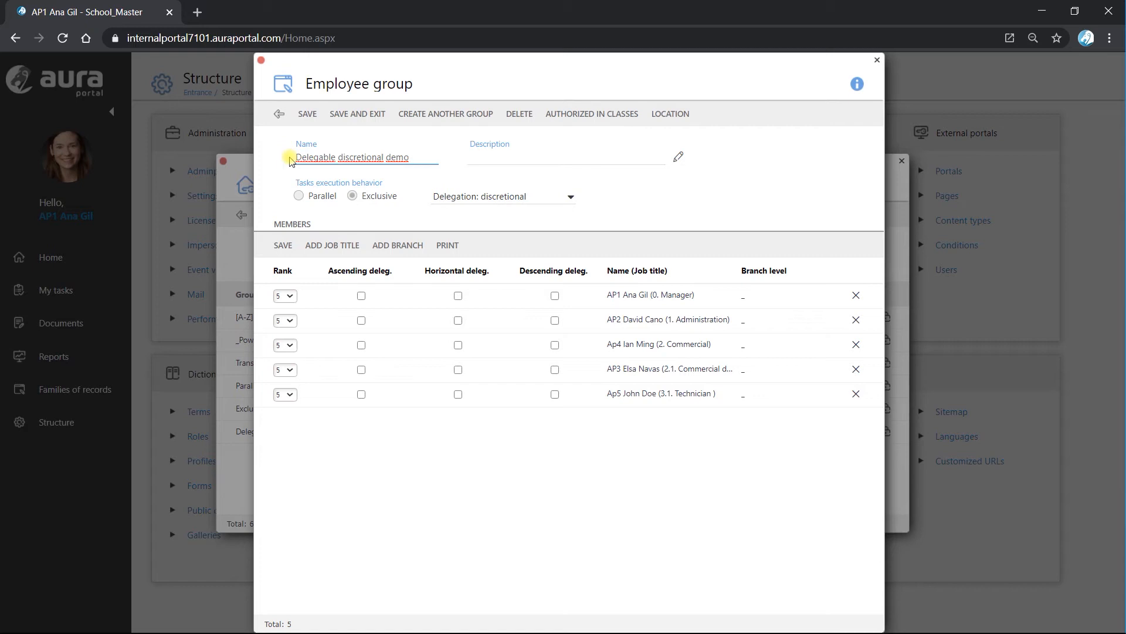
{"action": "left_click", "coordinate": [363, 115]}
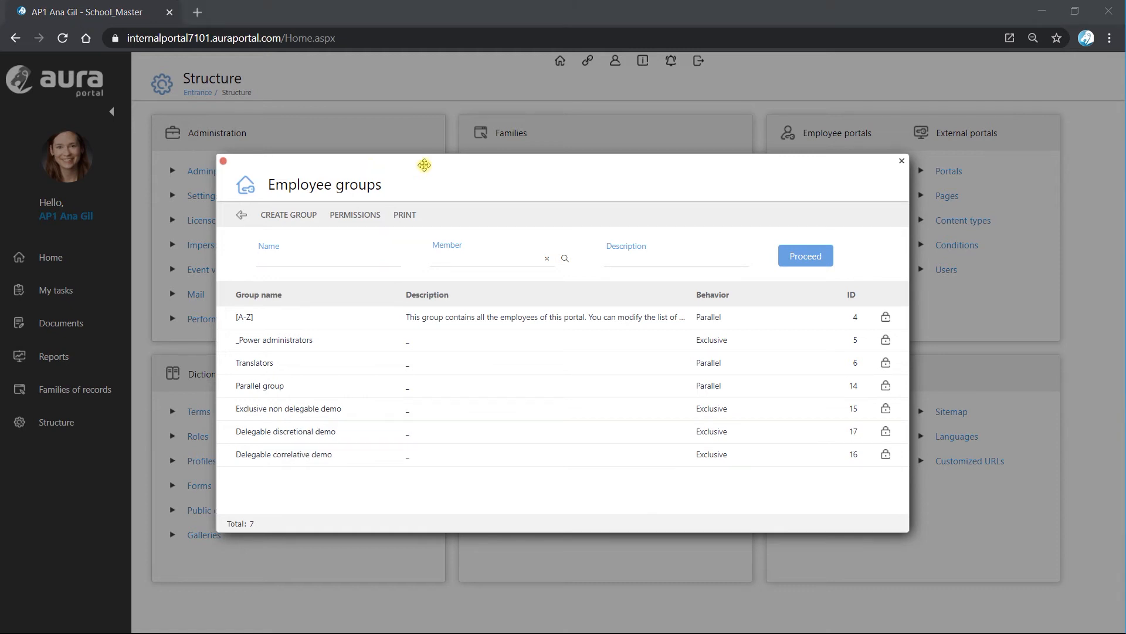
Open the "Delegable discretional demo" group and enable horizontal delegation for all five members
{"action": "left_click", "coordinate": [319, 433]}
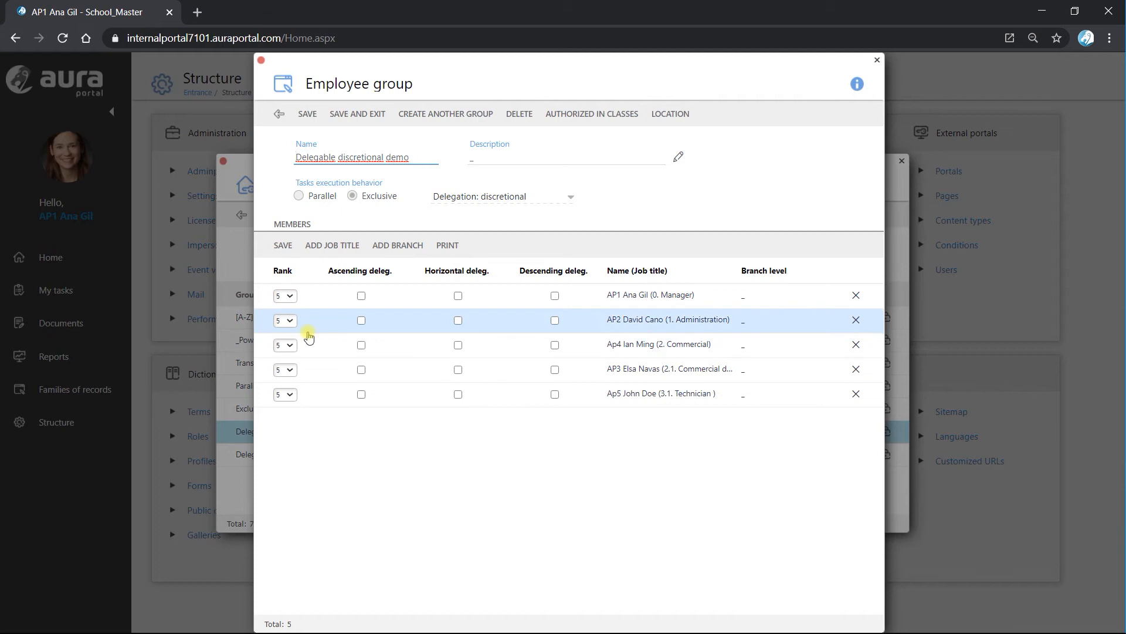
{"action": "left_click", "coordinate": [459, 297]}
{"action": "left_click", "coordinate": [458, 322]}
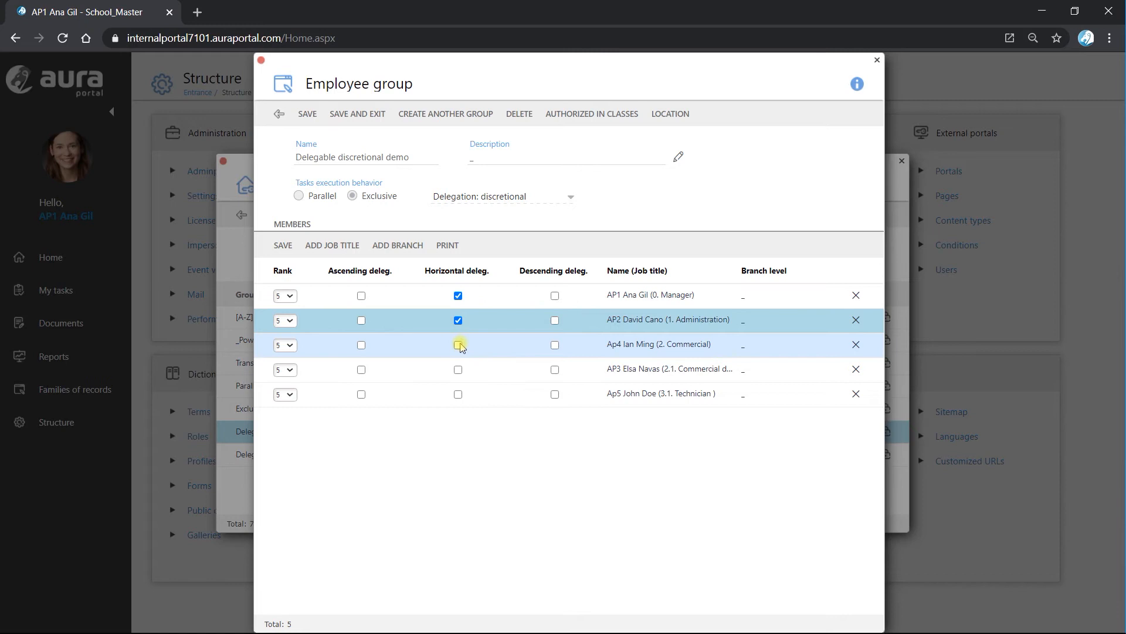
{"action": "left_click", "coordinate": [458, 346]}
{"action": "left_click", "coordinate": [458, 370]}
{"action": "left_click", "coordinate": [459, 395]}
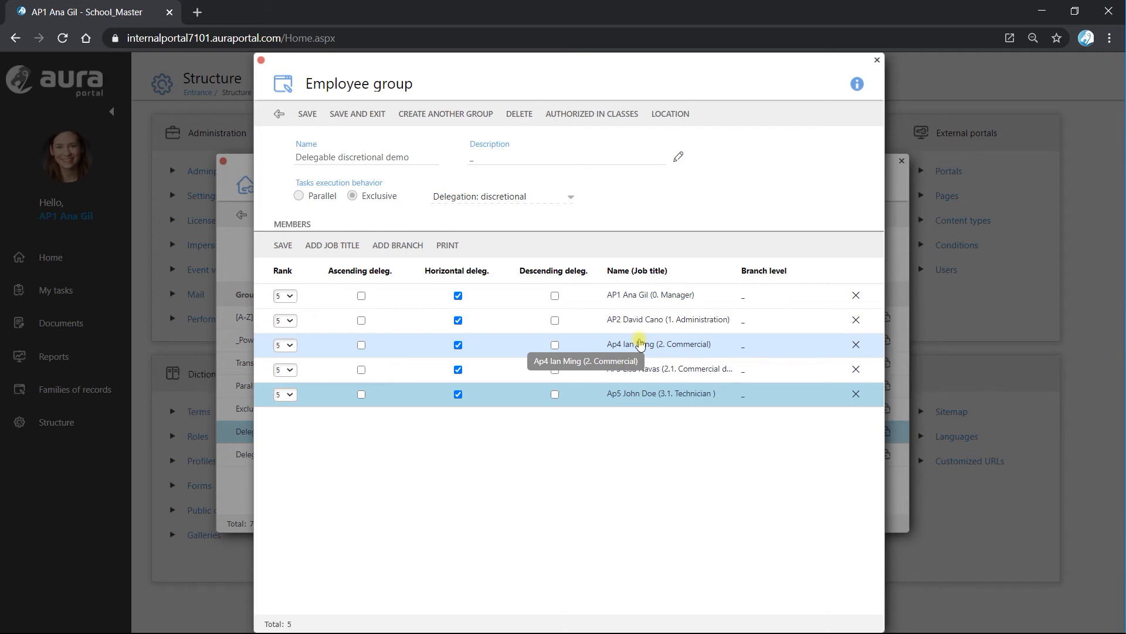
{"action": "left_click", "coordinate": [650, 387]}
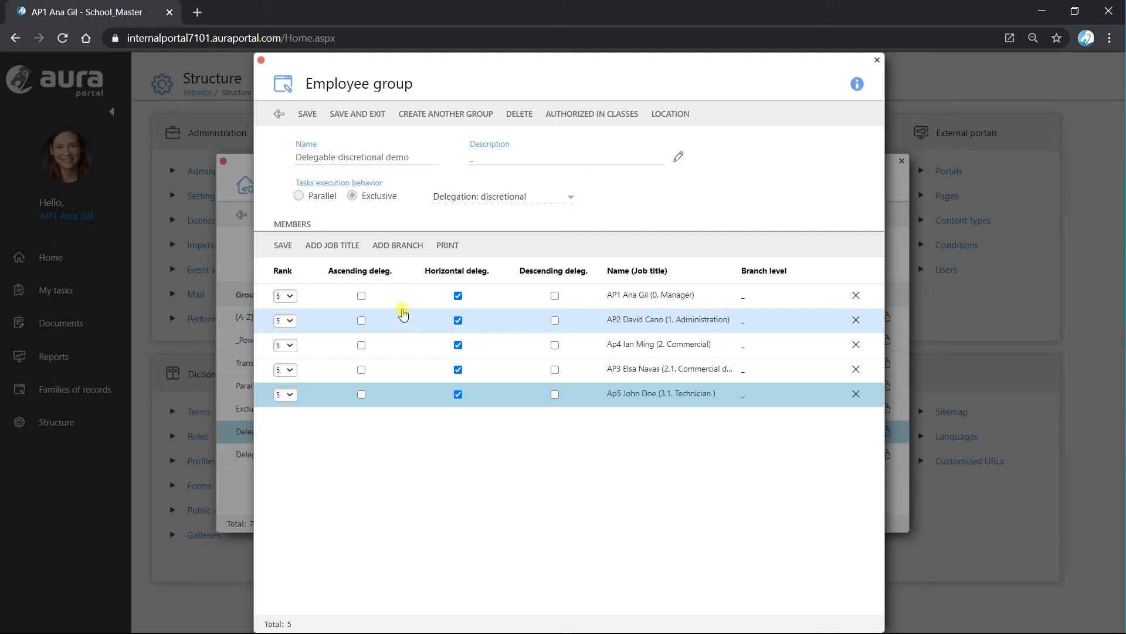
Set the members' ranks to 7 for 1. Administration, 9 for 3.1. Technician and 2 for 2. Commercial
{"action": "left_click", "coordinate": [290, 320]}
{"action": "left_click", "coordinate": [290, 321]}
{"action": "left_click", "coordinate": [290, 321]}
{"action": "left_click", "coordinate": [290, 321]}
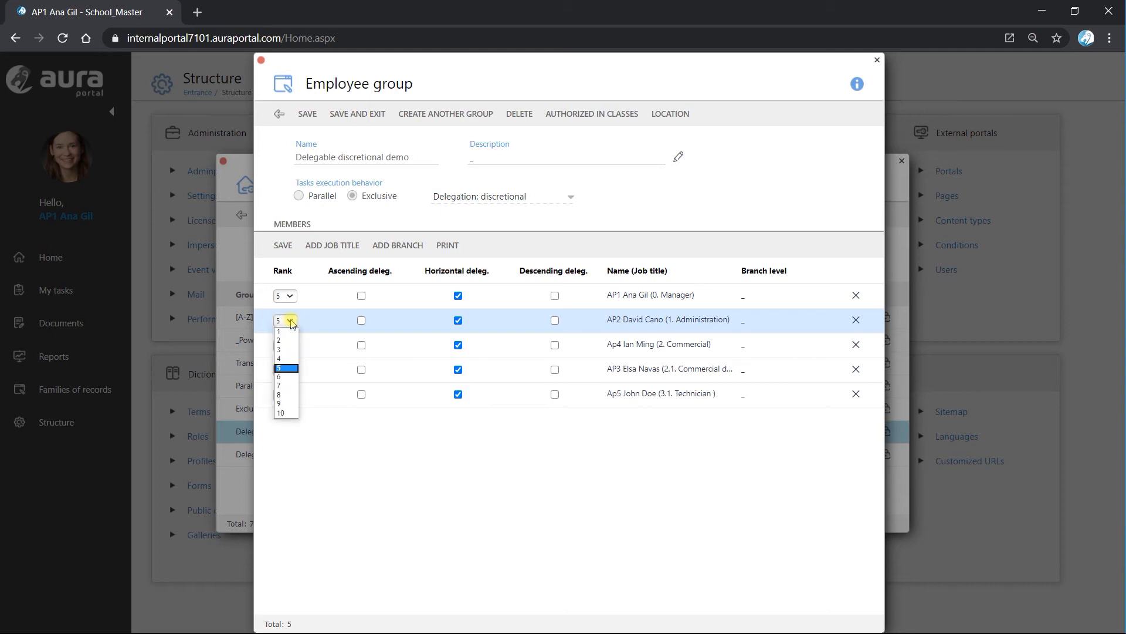
{"action": "left_click", "coordinate": [287, 387]}
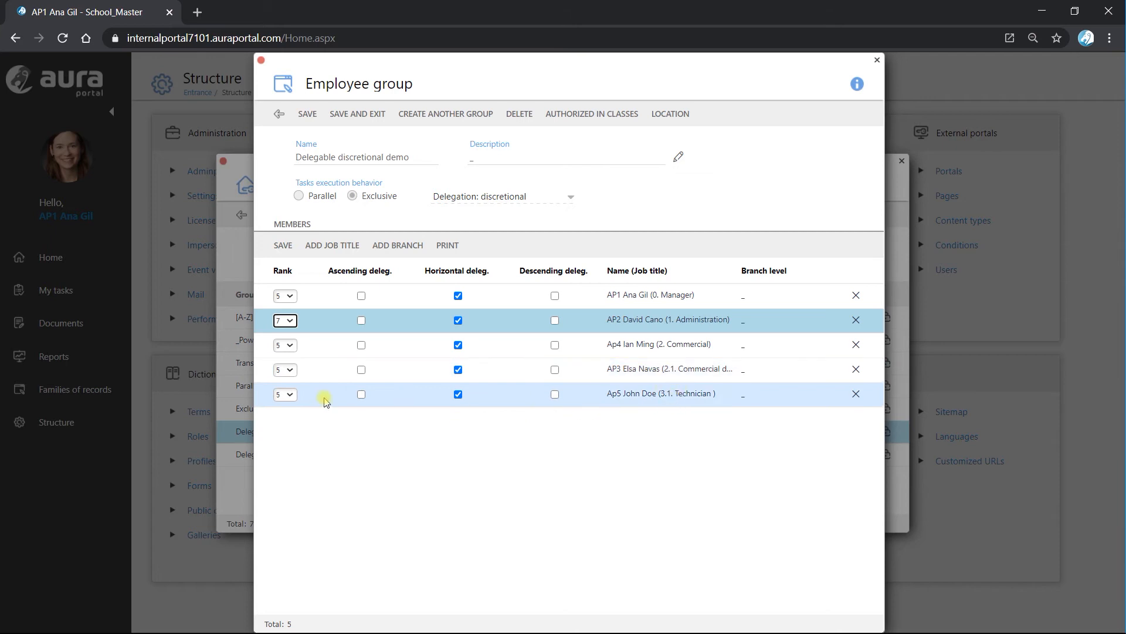
{"action": "left_click", "coordinate": [291, 394]}
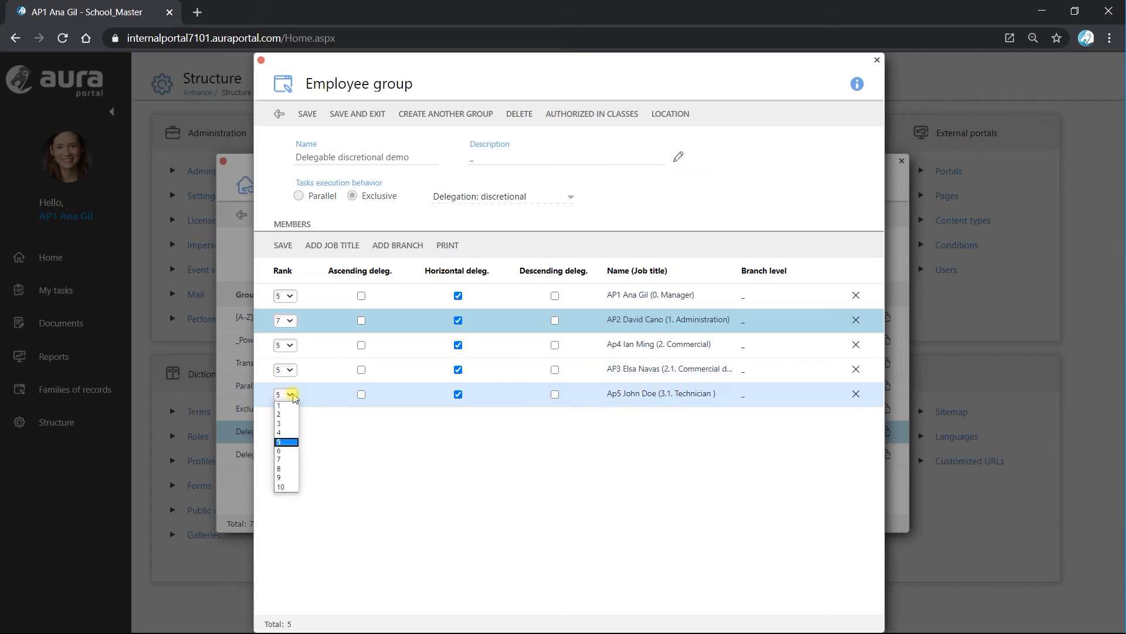
{"action": "left_click", "coordinate": [287, 478]}
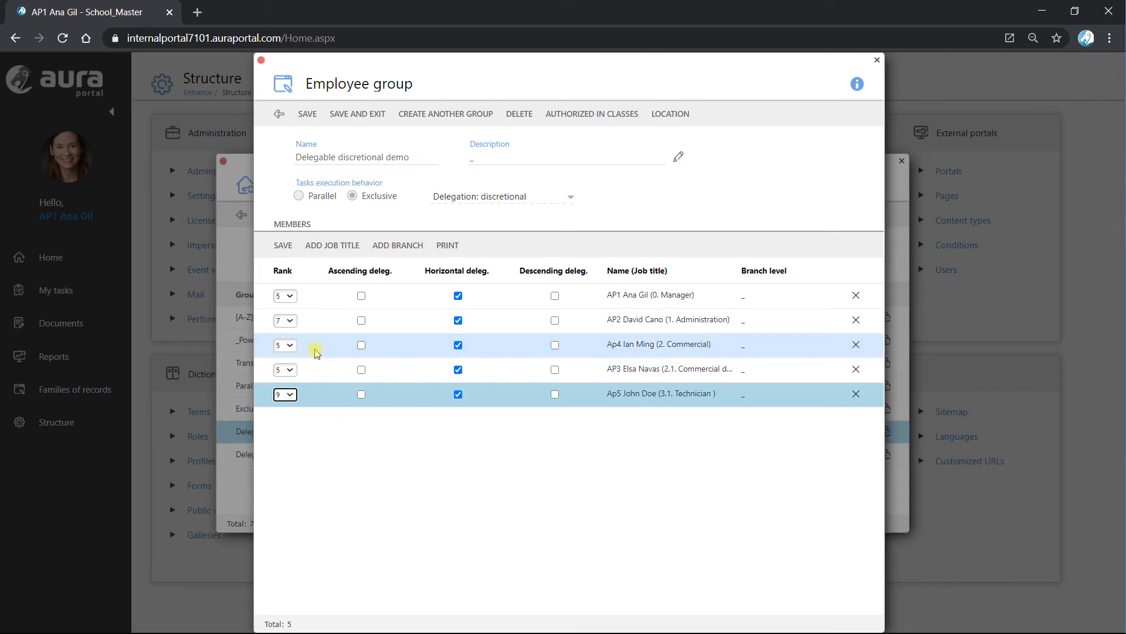
{"action": "left_click", "coordinate": [288, 345]}
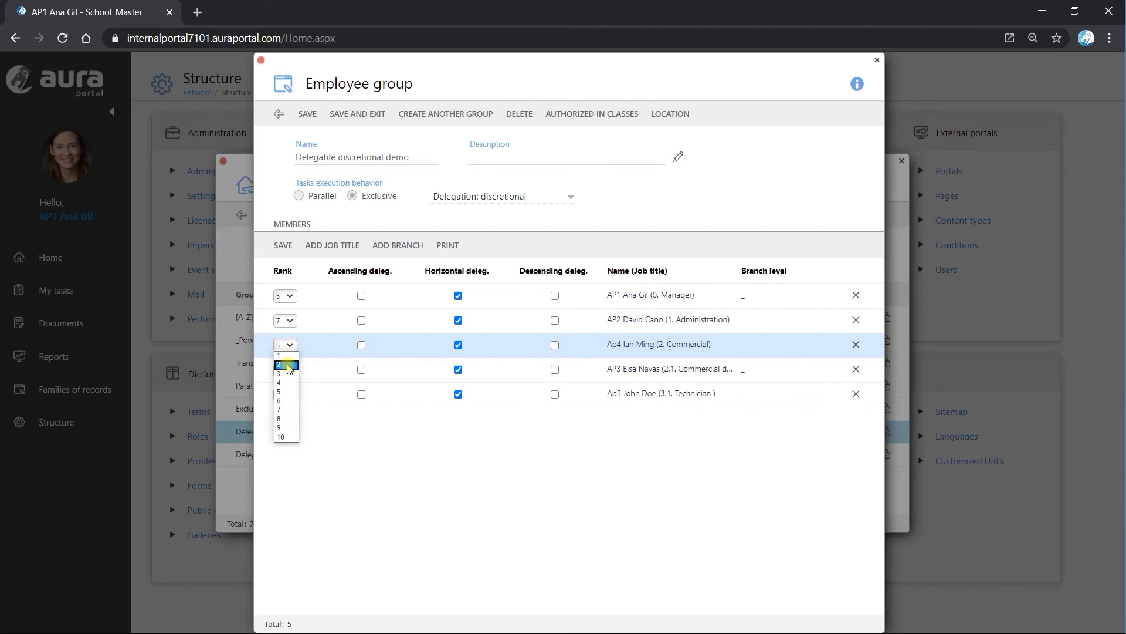
{"action": "left_click", "coordinate": [287, 365]}
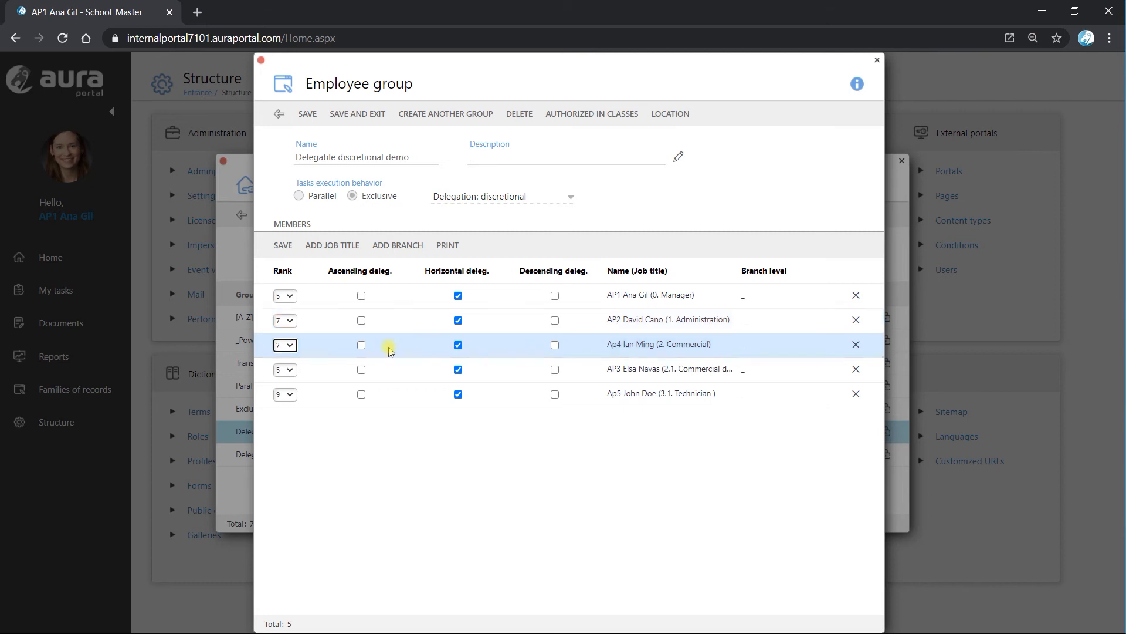
Enable ascending delegation for all five members of the discretional group
{"action": "left_click", "coordinate": [361, 296]}
{"action": "left_click", "coordinate": [361, 320]}
{"action": "left_click", "coordinate": [361, 345]}
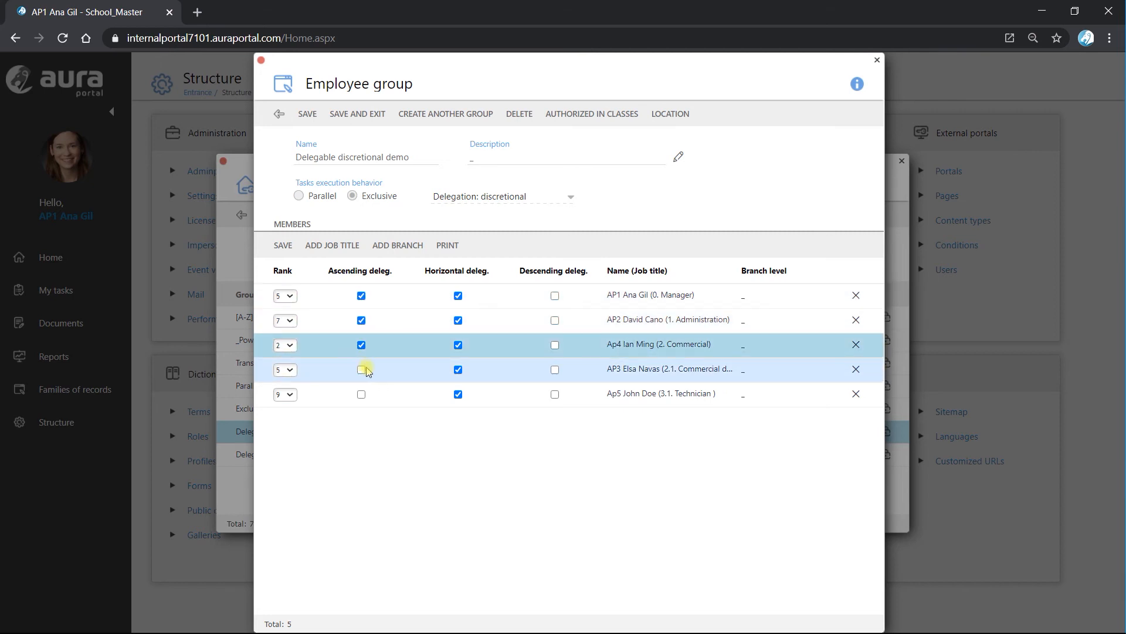
{"action": "left_click", "coordinate": [362, 370]}
{"action": "left_click", "coordinate": [361, 394]}
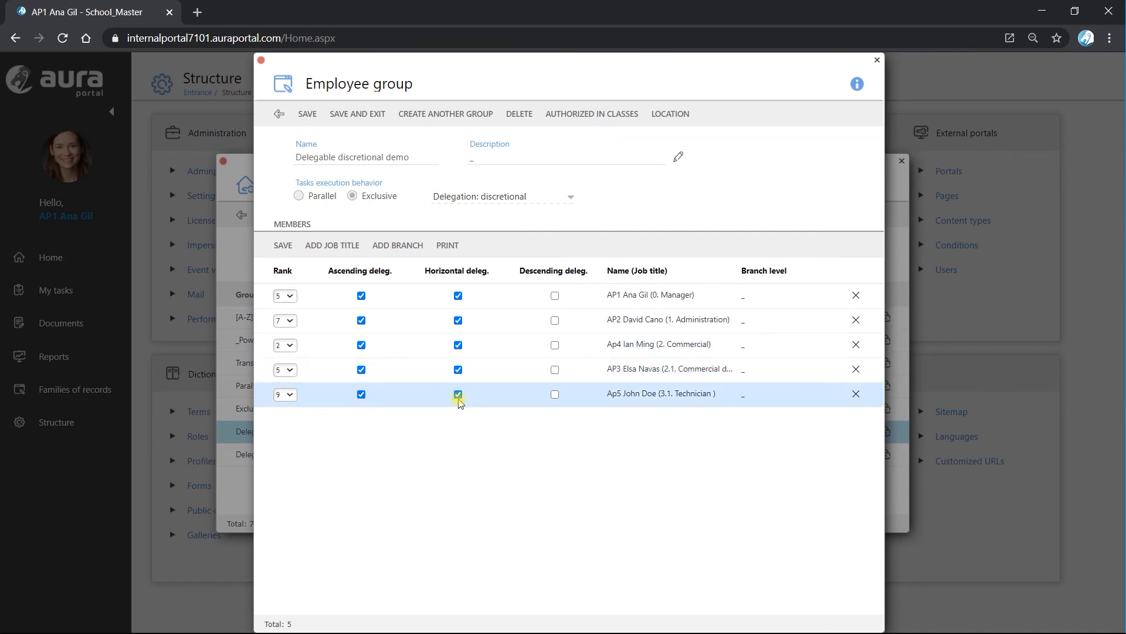
Disable horizontal delegation for all five members, then save and exit the discretional group
{"action": "left_click", "coordinate": [459, 369]}
{"action": "left_click", "coordinate": [458, 394]}
{"action": "left_click", "coordinate": [458, 345]}
{"action": "left_click", "coordinate": [458, 320]}
{"action": "left_click", "coordinate": [458, 295]}
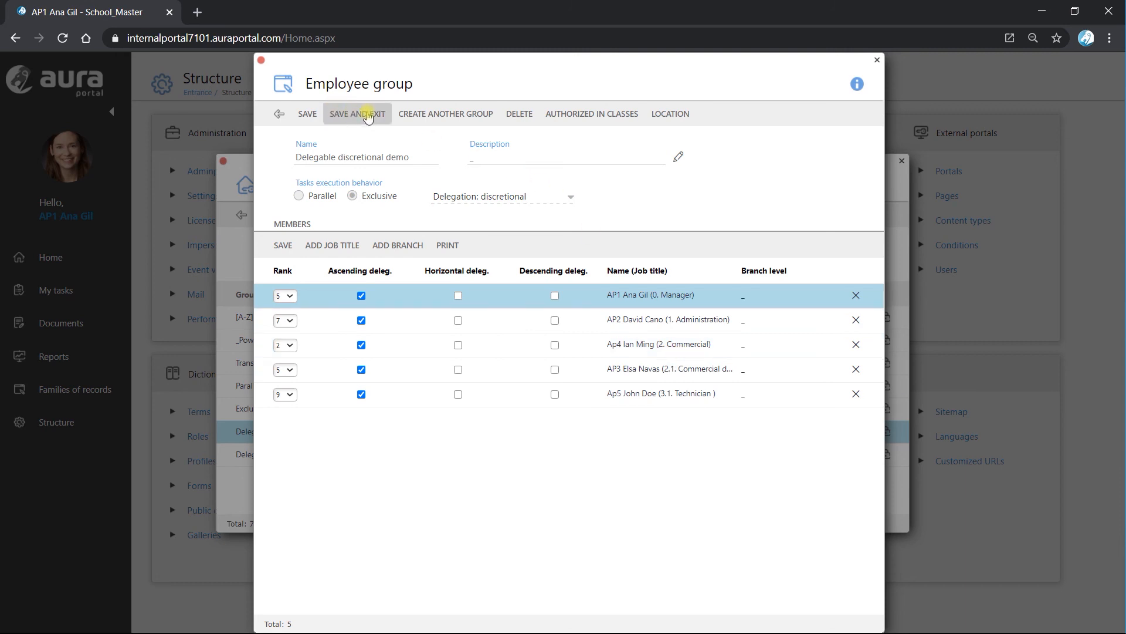
{"action": "left_click", "coordinate": [346, 115]}
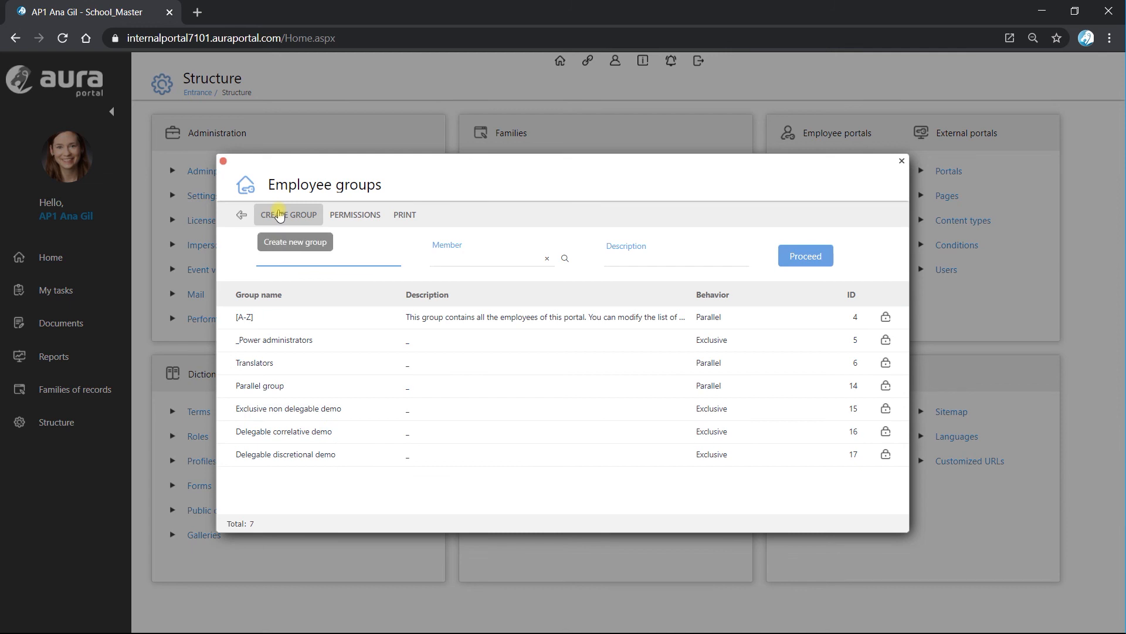
Create a new employee group with Exclusive task execution behavior and ordinal delegation
{"action": "left_click", "coordinate": [278, 215]}
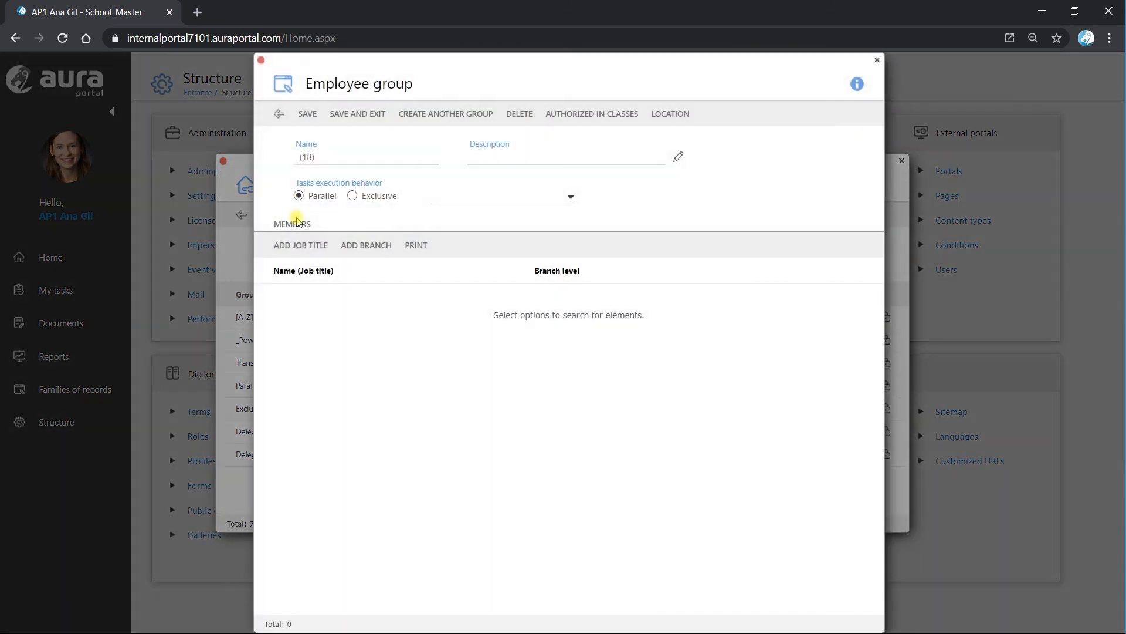
{"action": "left_click", "coordinate": [353, 197]}
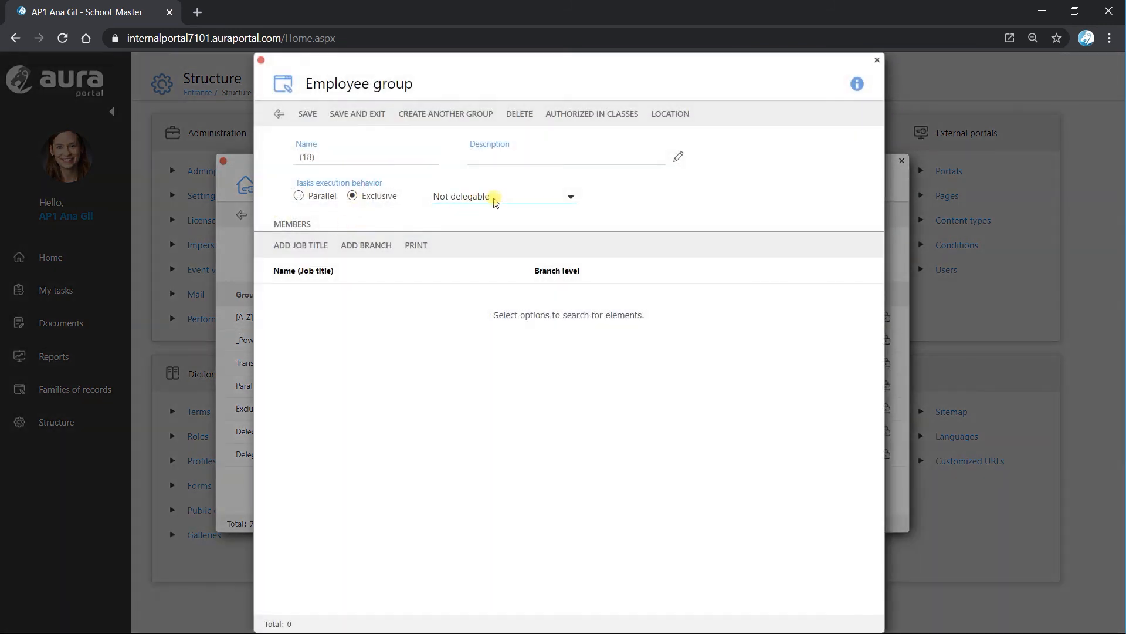
{"action": "left_click", "coordinate": [533, 202]}
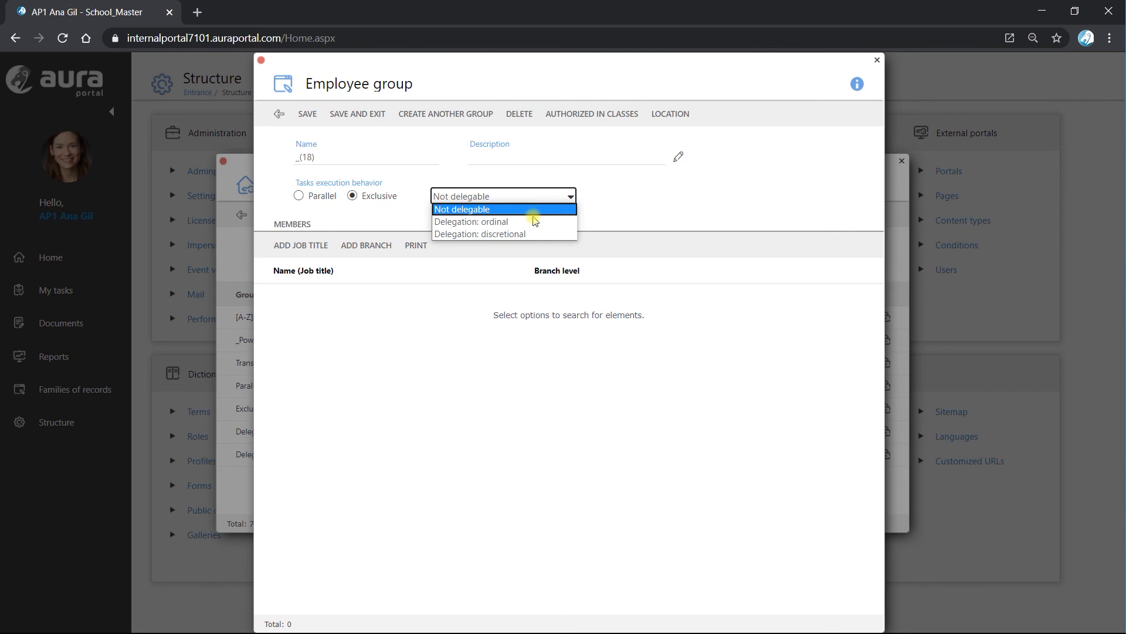
{"action": "left_click", "coordinate": [533, 225]}
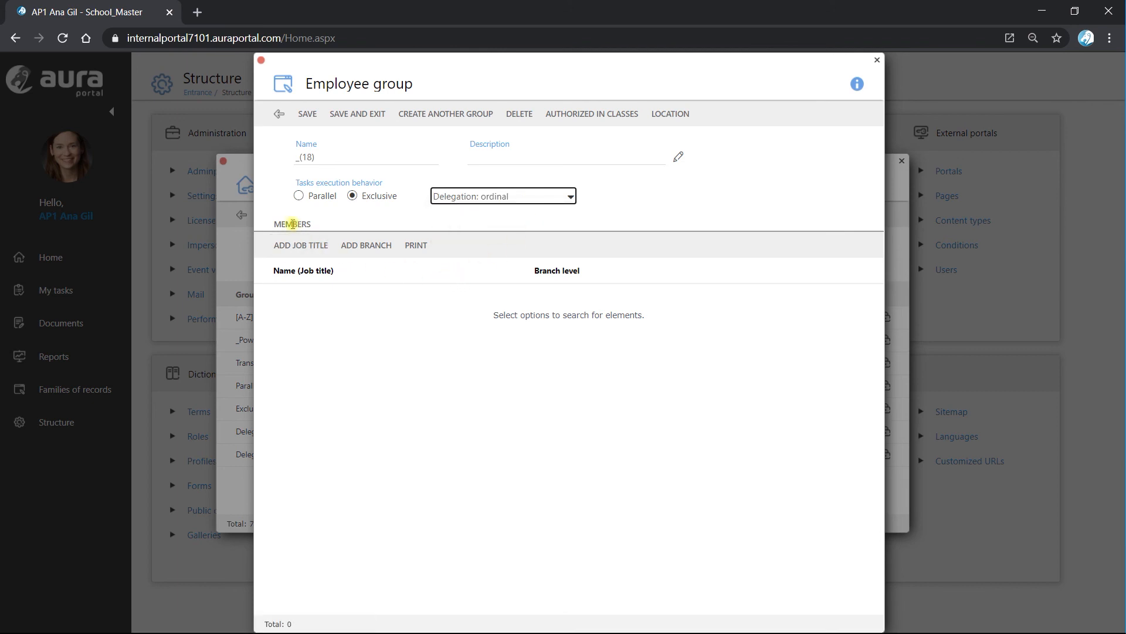
Add the 0. Manager, 1. Administration and 2.1. Commercial director job titles as members, and save the group as "Managers"
{"action": "left_click", "coordinate": [317, 246]}
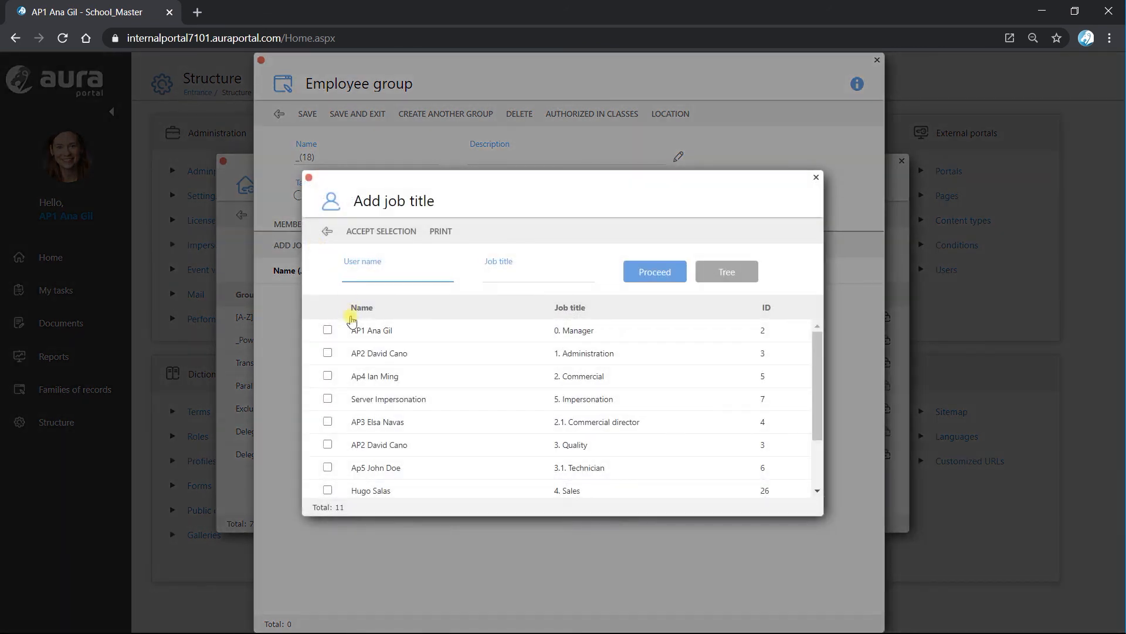
{"action": "left_click", "coordinate": [328, 332]}
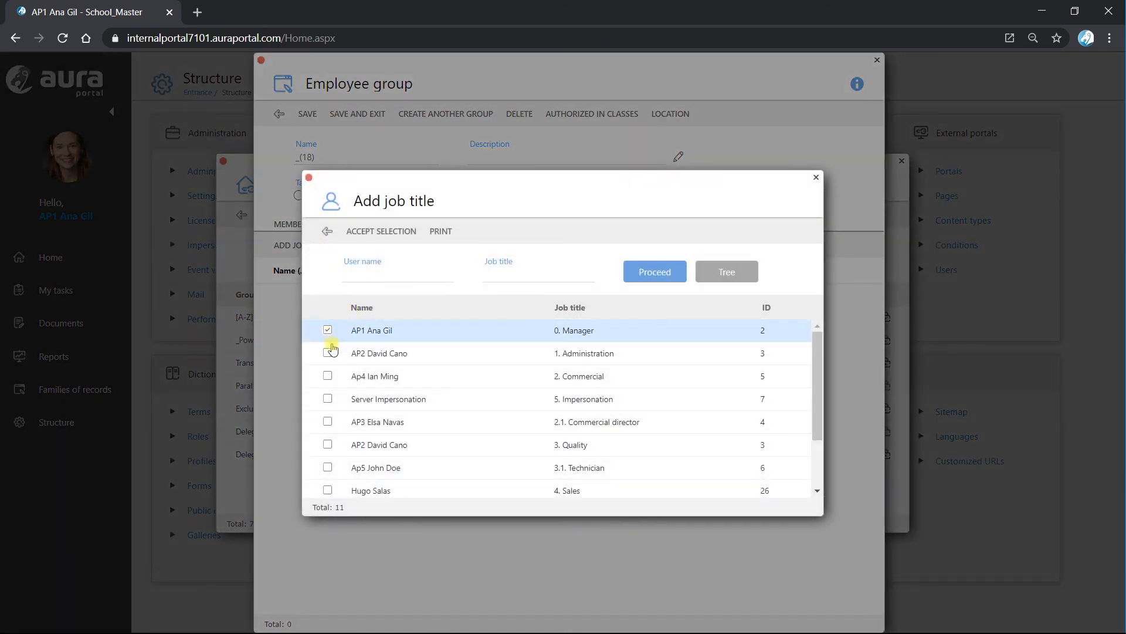
{"action": "left_click", "coordinate": [327, 354]}
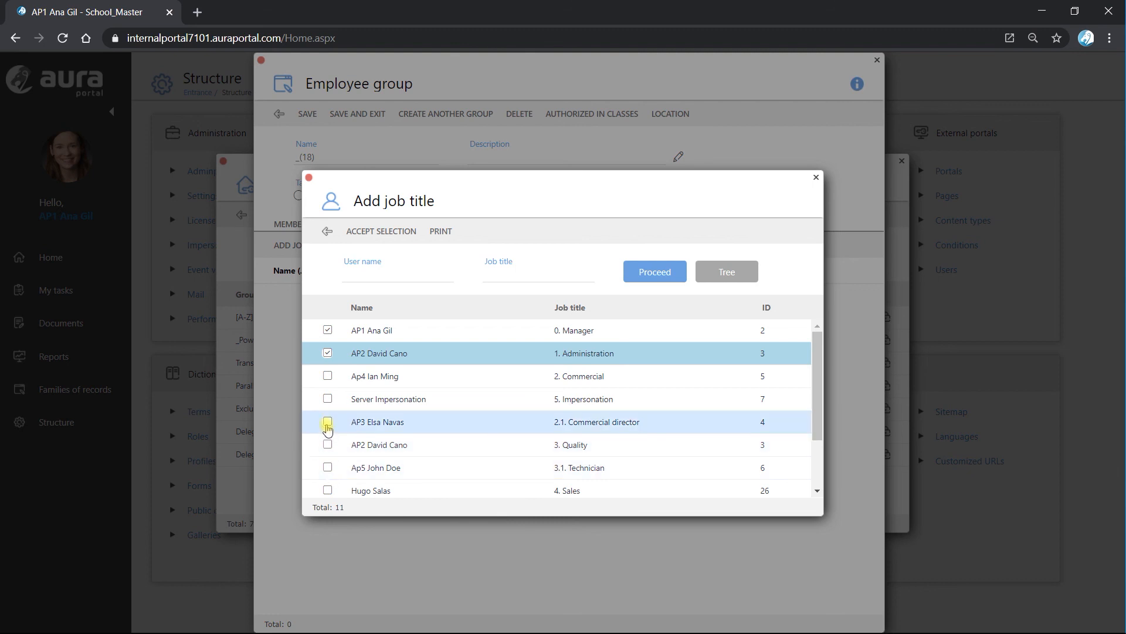
{"action": "left_click", "coordinate": [328, 422]}
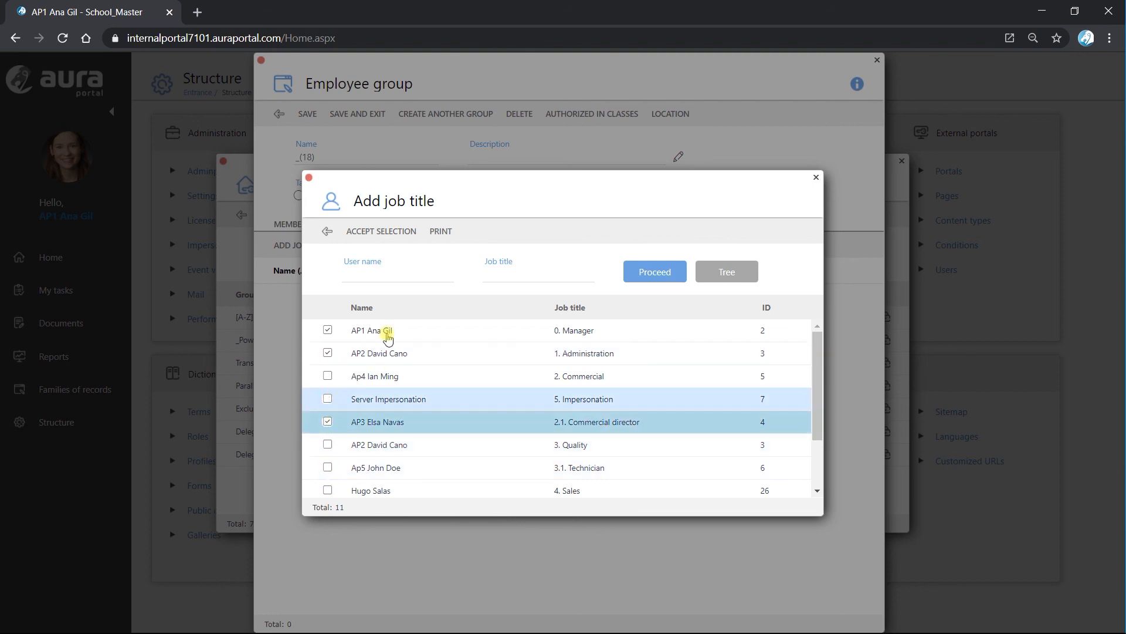
{"action": "left_click", "coordinate": [379, 233]}
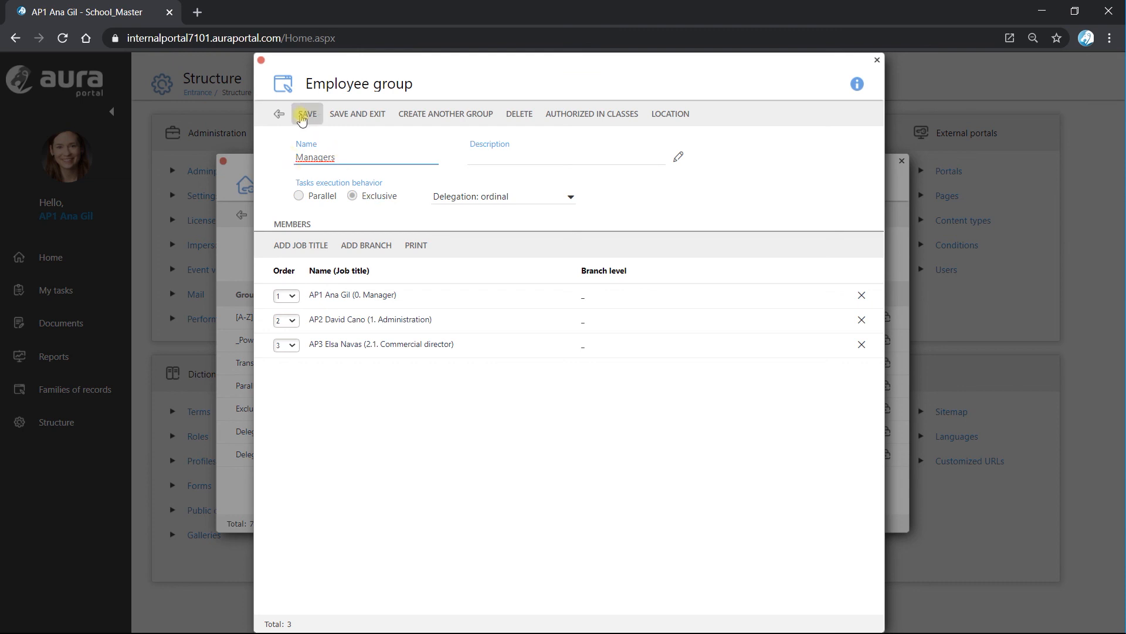
{"action": "left_click", "coordinate": [355, 113]}
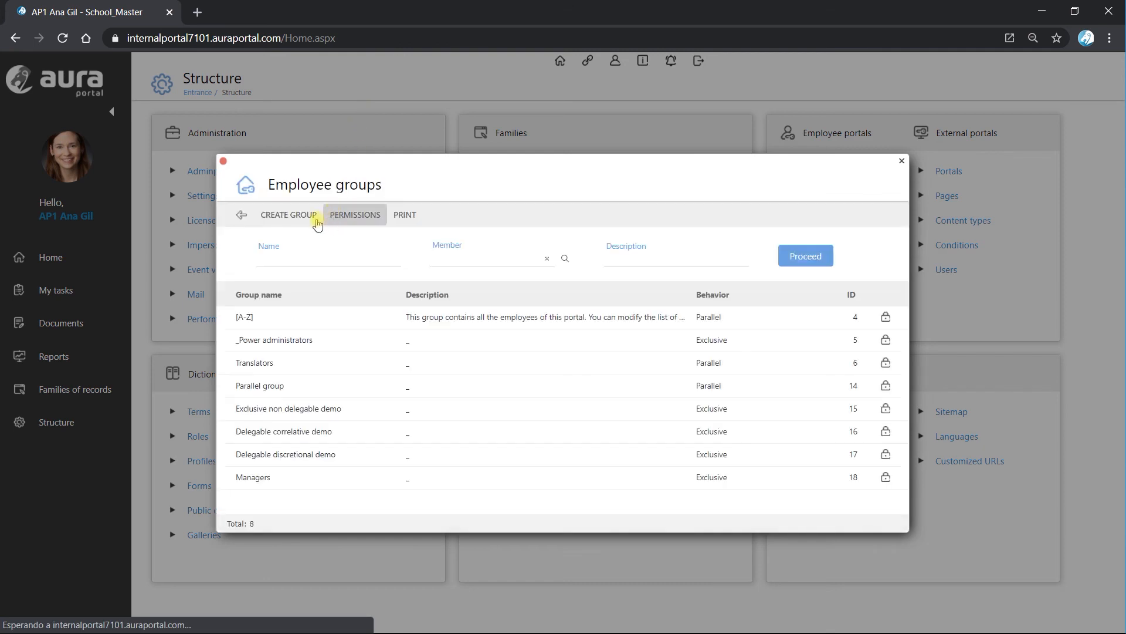
Create another employee group with Exclusive task execution behavior and discretional delegation
{"action": "left_click", "coordinate": [295, 215]}
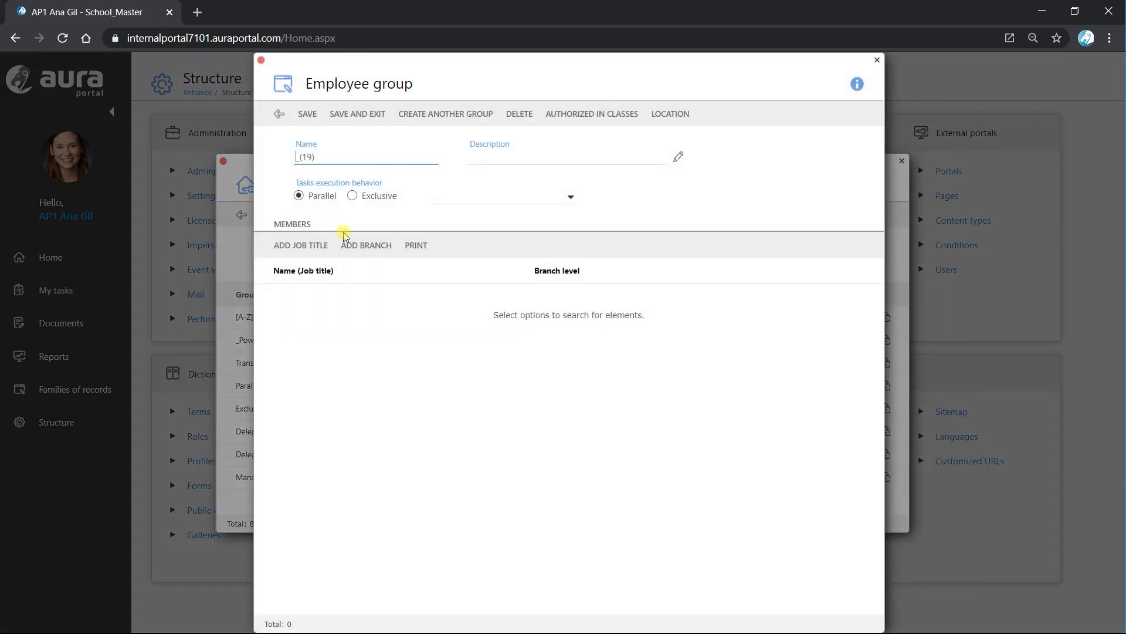
{"action": "left_click", "coordinate": [351, 197]}
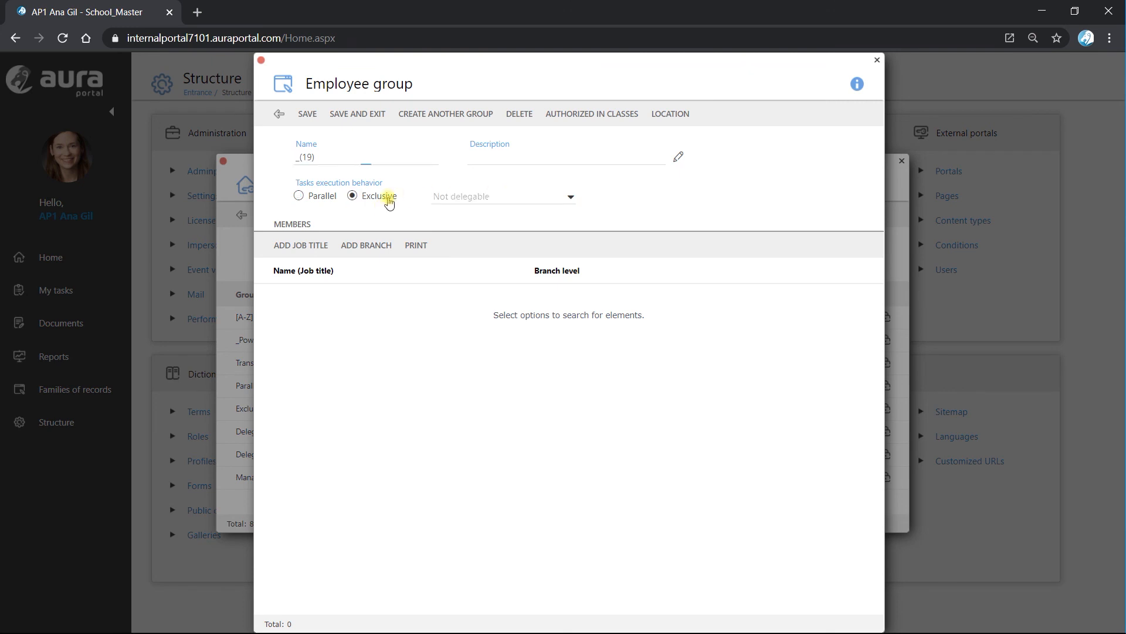
{"action": "left_click", "coordinate": [536, 195]}
{"action": "left_click", "coordinate": [540, 234]}
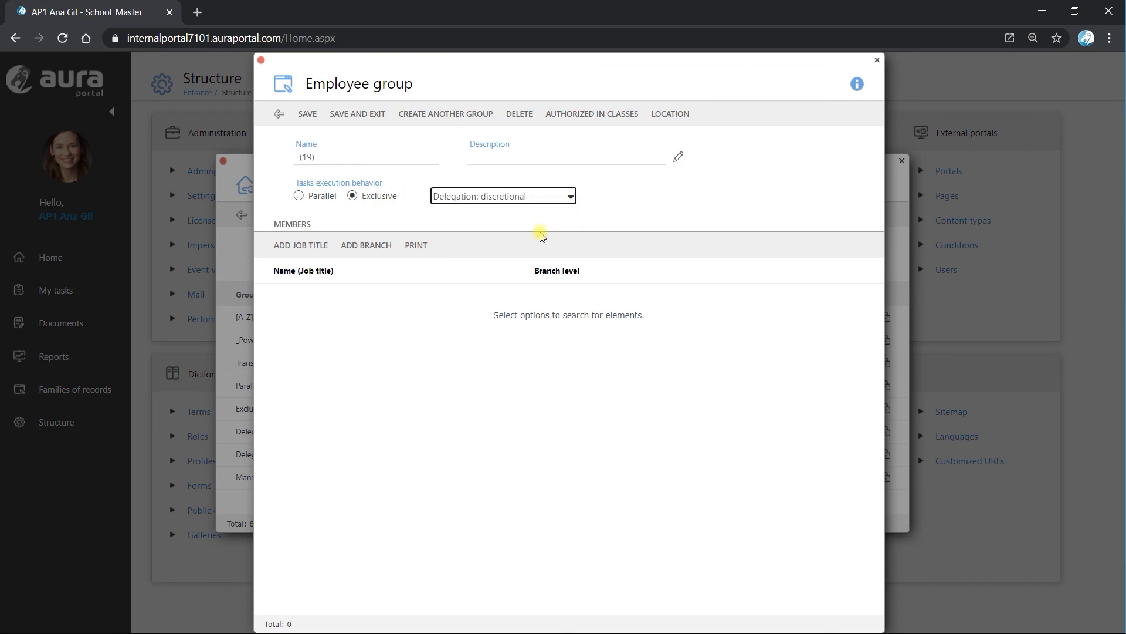
Add the 1. Administration, 2. Commercial and 3.1. Technician job titles as members, and save the group as "Consultancy"
{"action": "left_click", "coordinate": [300, 246]}
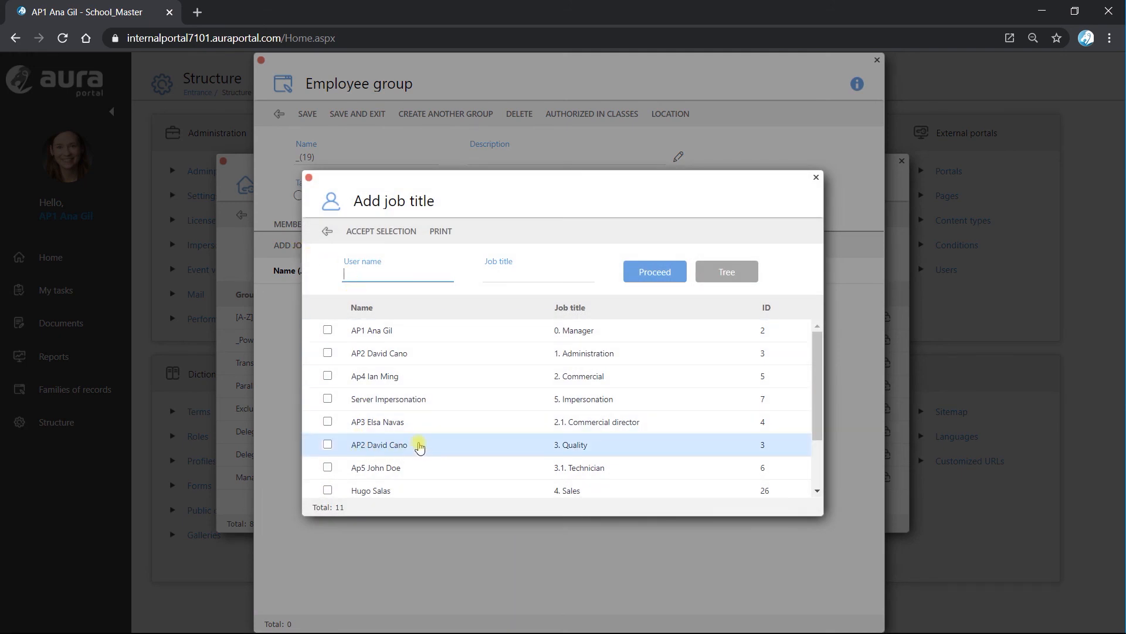
{"action": "left_click", "coordinate": [327, 378]}
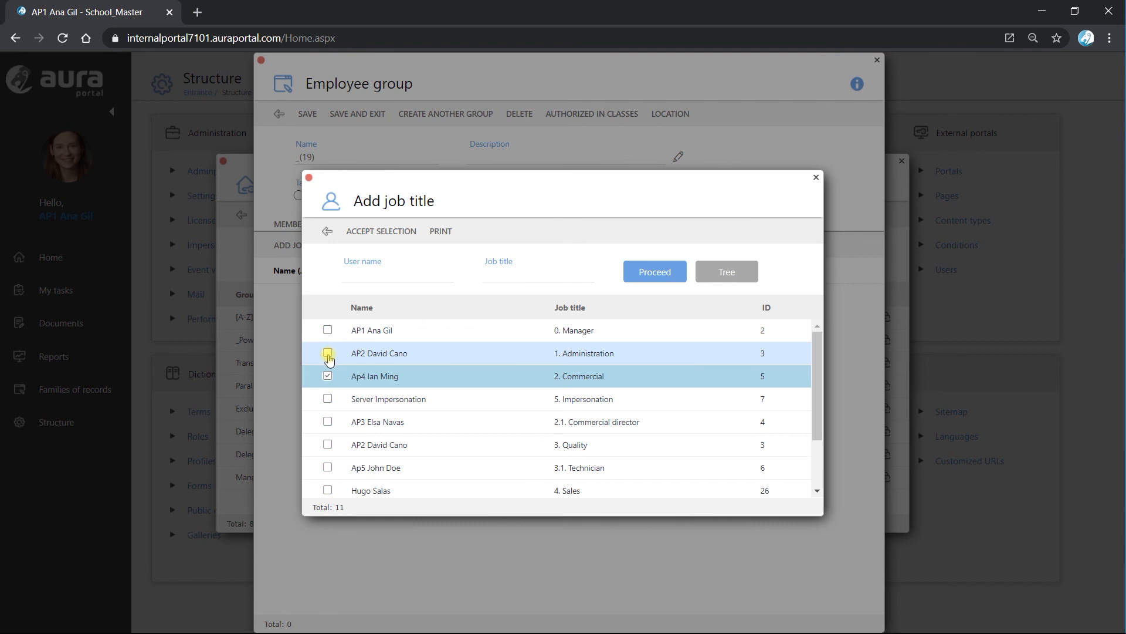
{"action": "left_click", "coordinate": [327, 354]}
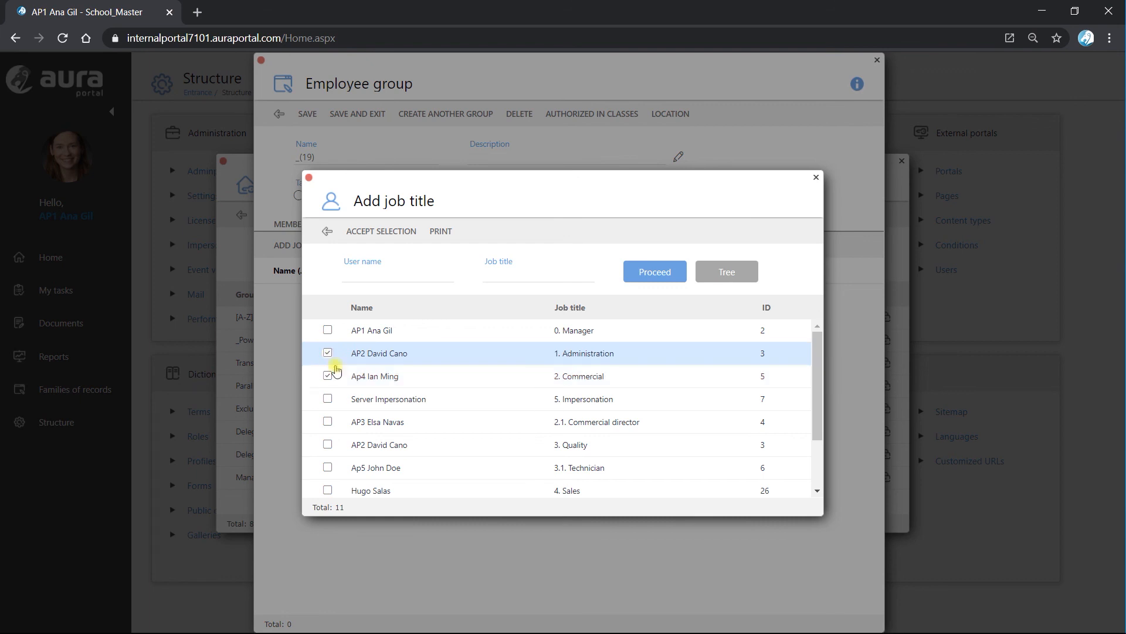
{"action": "left_click", "coordinate": [328, 468]}
{"action": "left_click", "coordinate": [387, 231]}
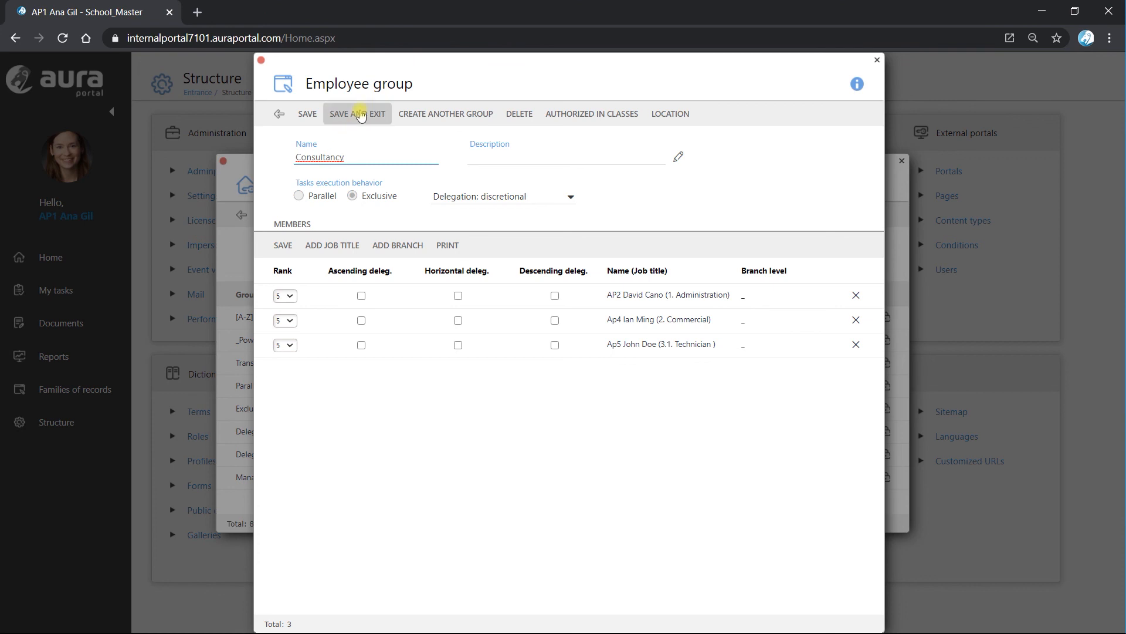
{"action": "left_click", "coordinate": [360, 114]}
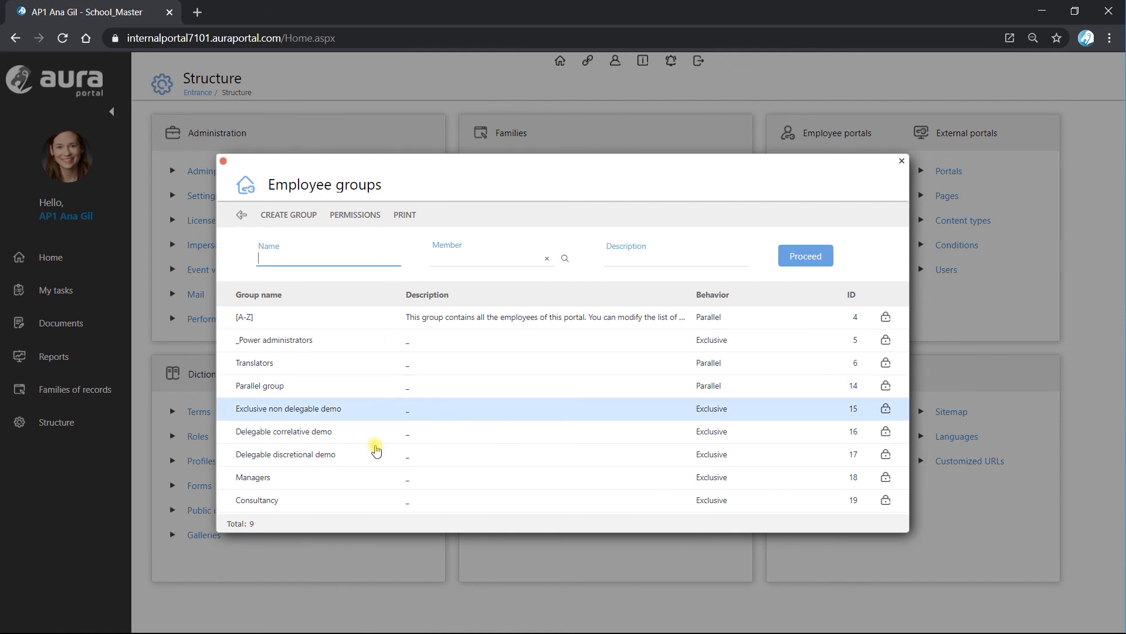
Reopen the "Consultancy" group, enable horizontal delegation for its three members, then save and exit it
{"action": "left_click", "coordinate": [365, 500]}
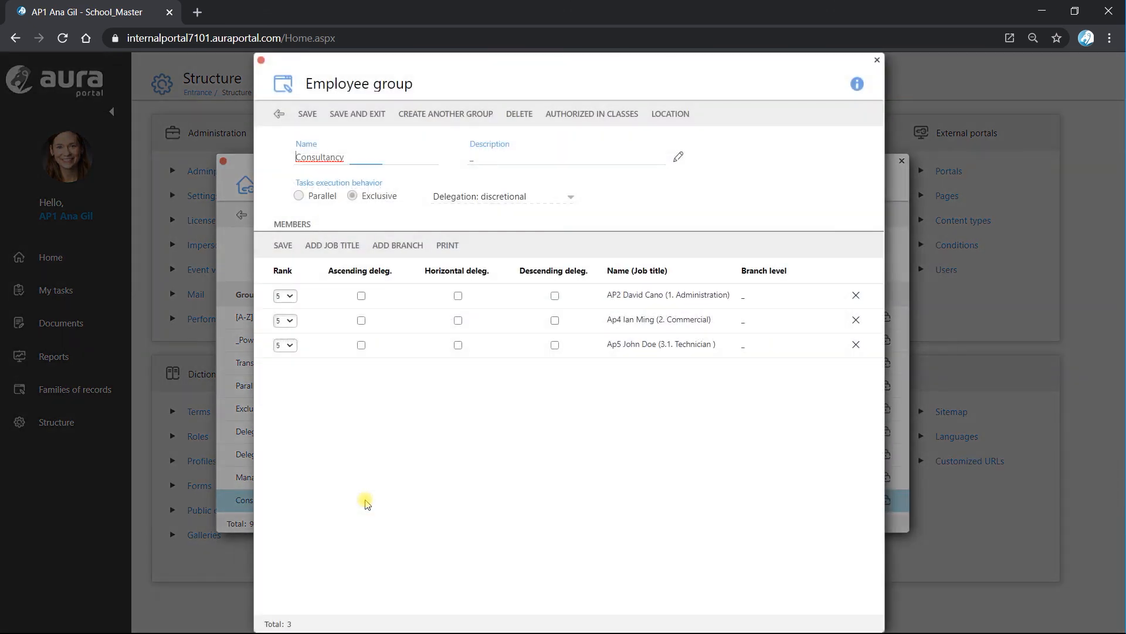
{"action": "left_click", "coordinate": [459, 296]}
{"action": "left_click", "coordinate": [458, 320]}
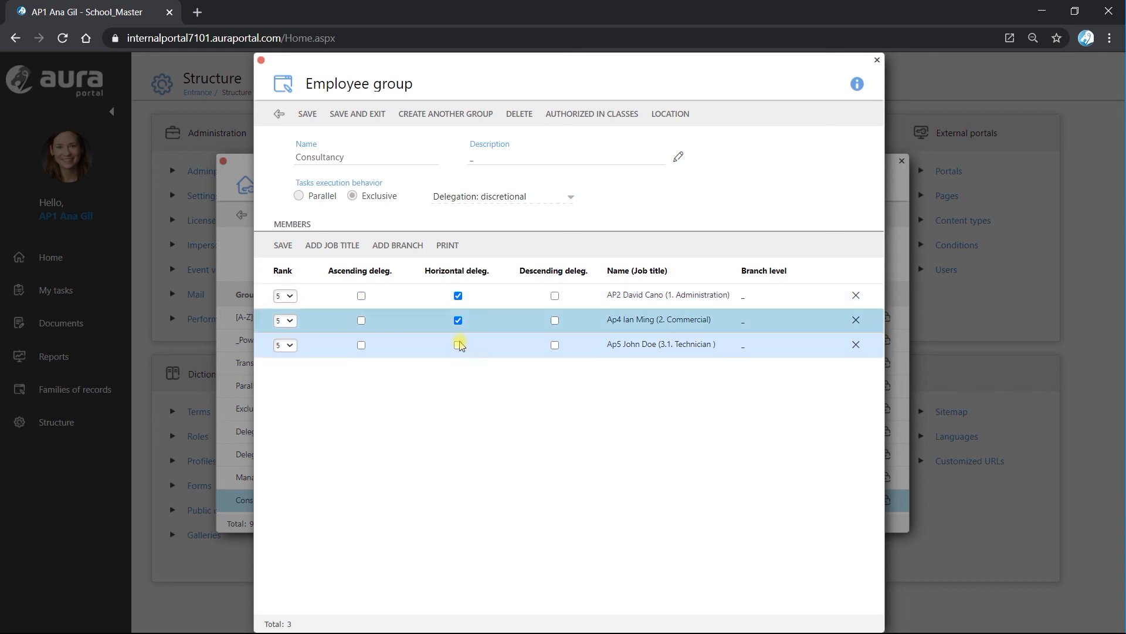
{"action": "left_click", "coordinate": [458, 345]}
{"action": "left_click", "coordinate": [357, 114]}
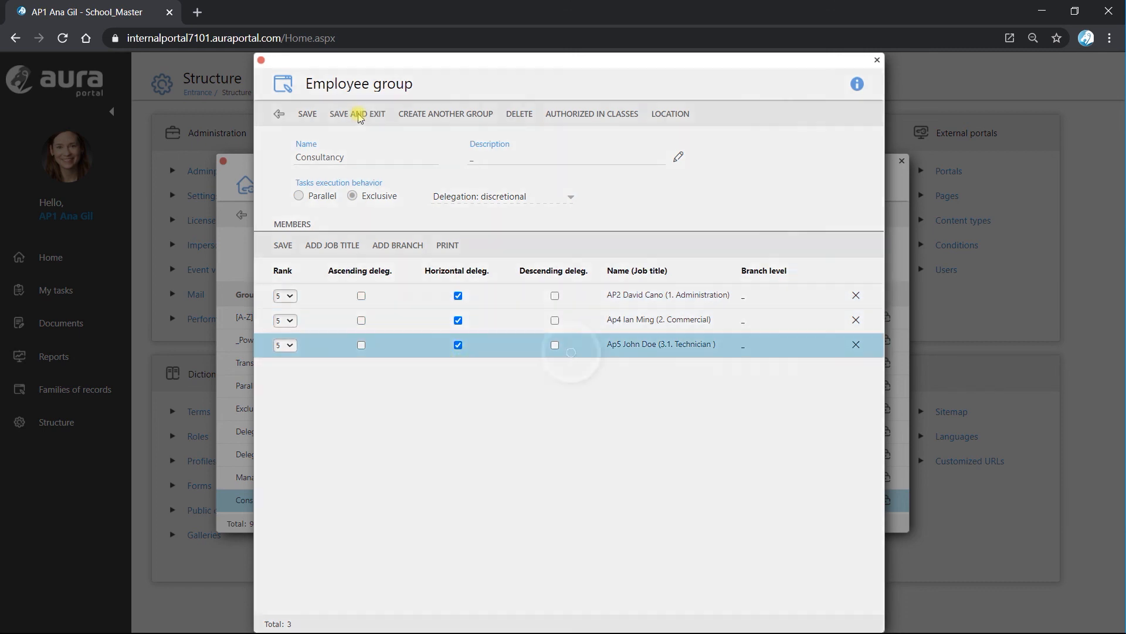